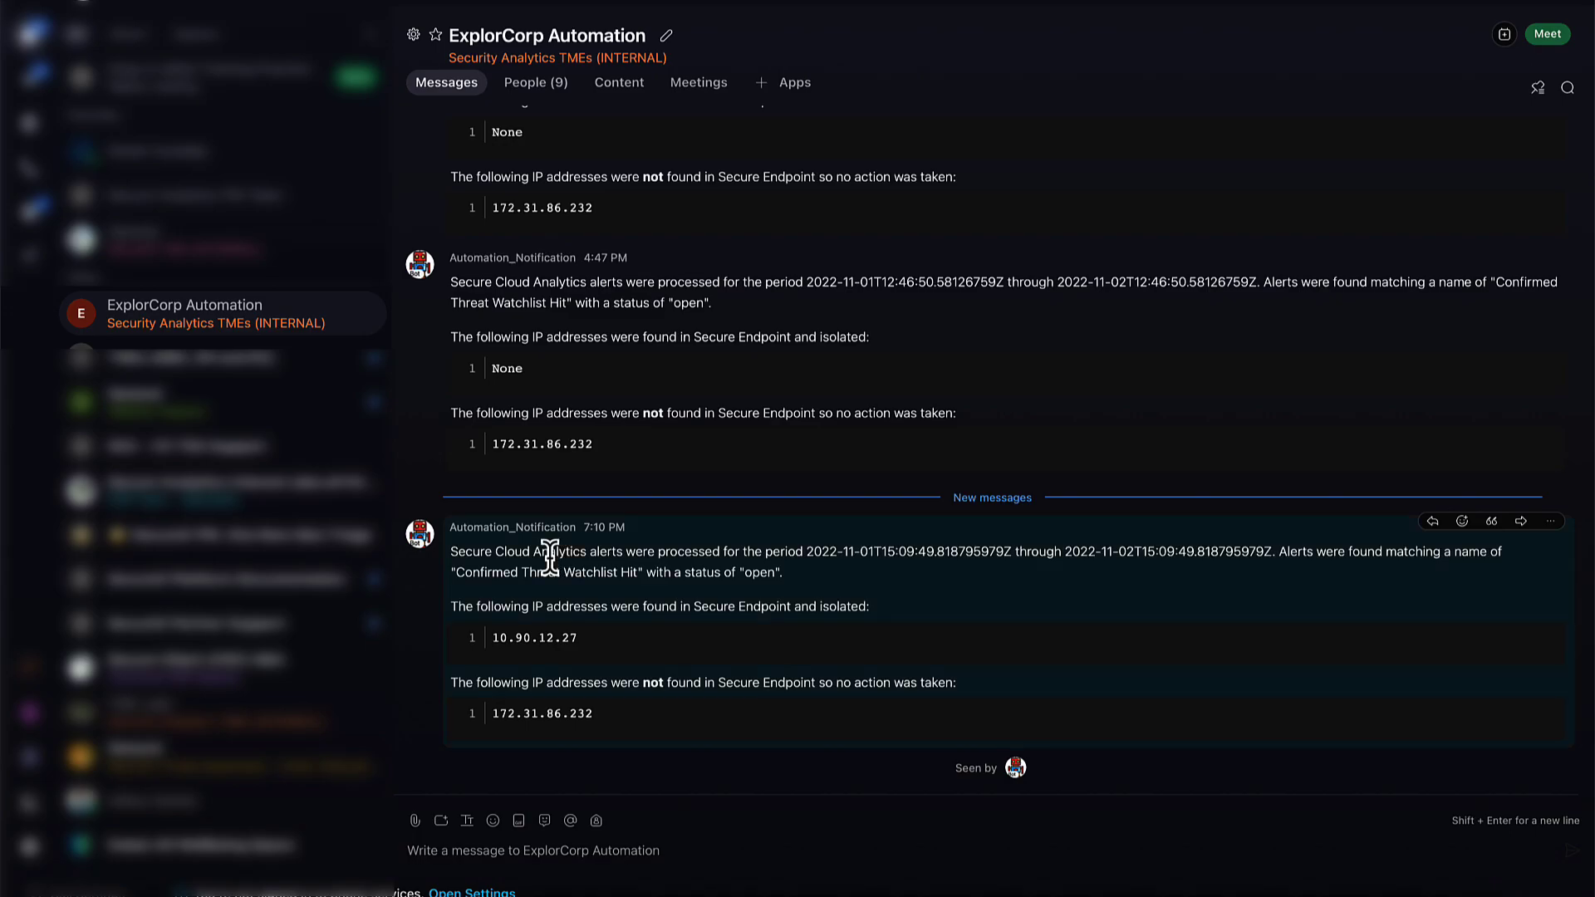
Examine the latest Automation_Notification message, highlighting the alert name "Confirmed Threat Watchlist Hit".
click(887, 549)
drag(455, 572, 630, 573)
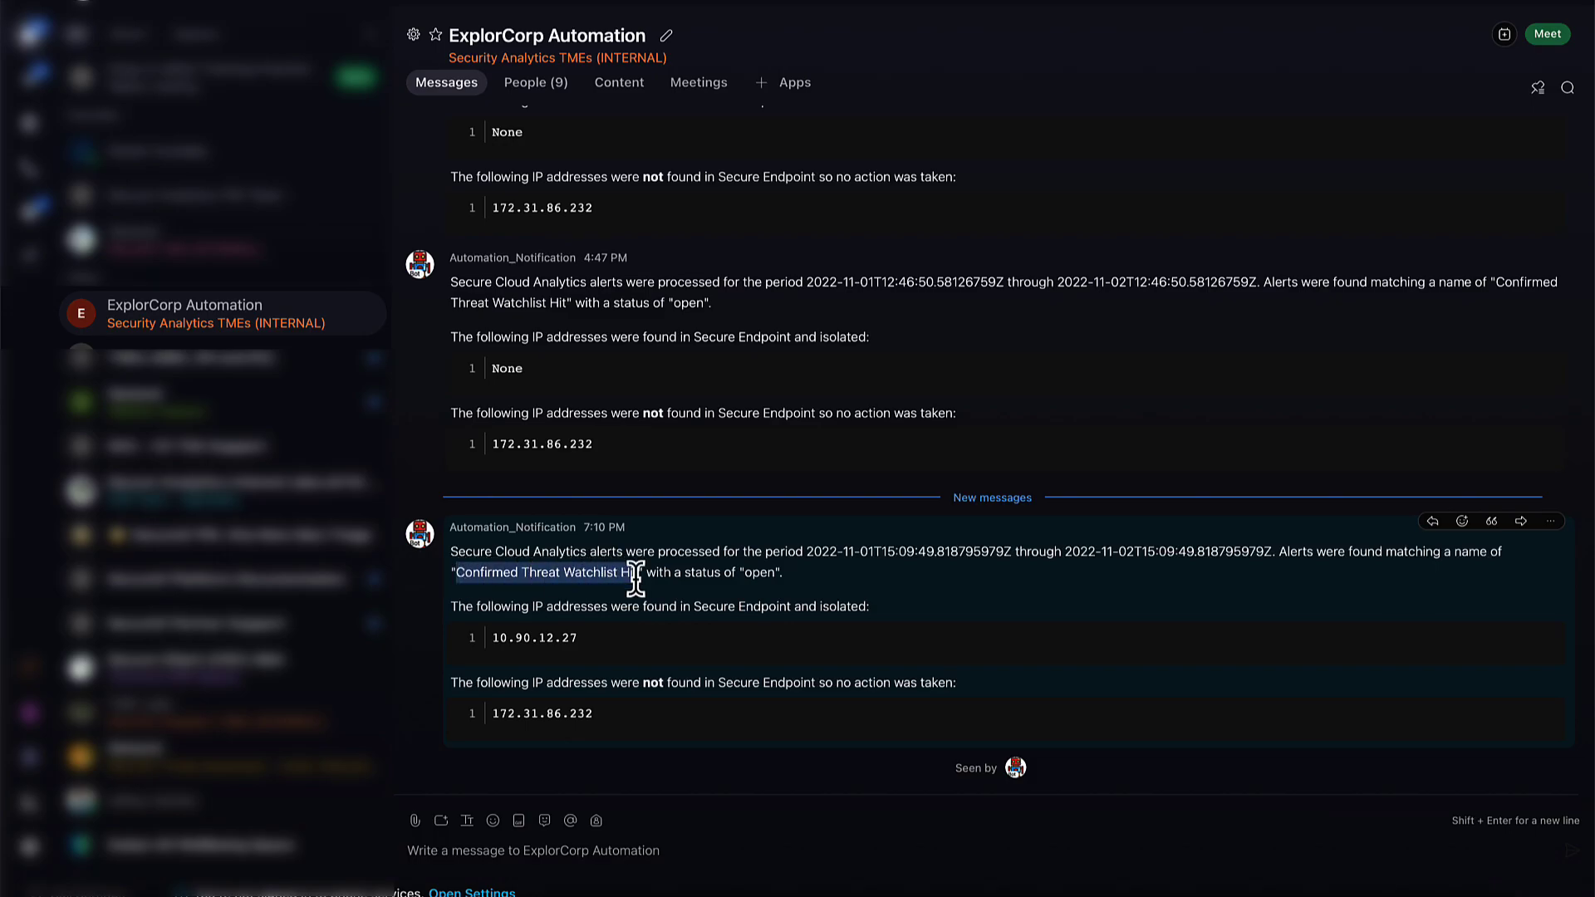
click(674, 645)
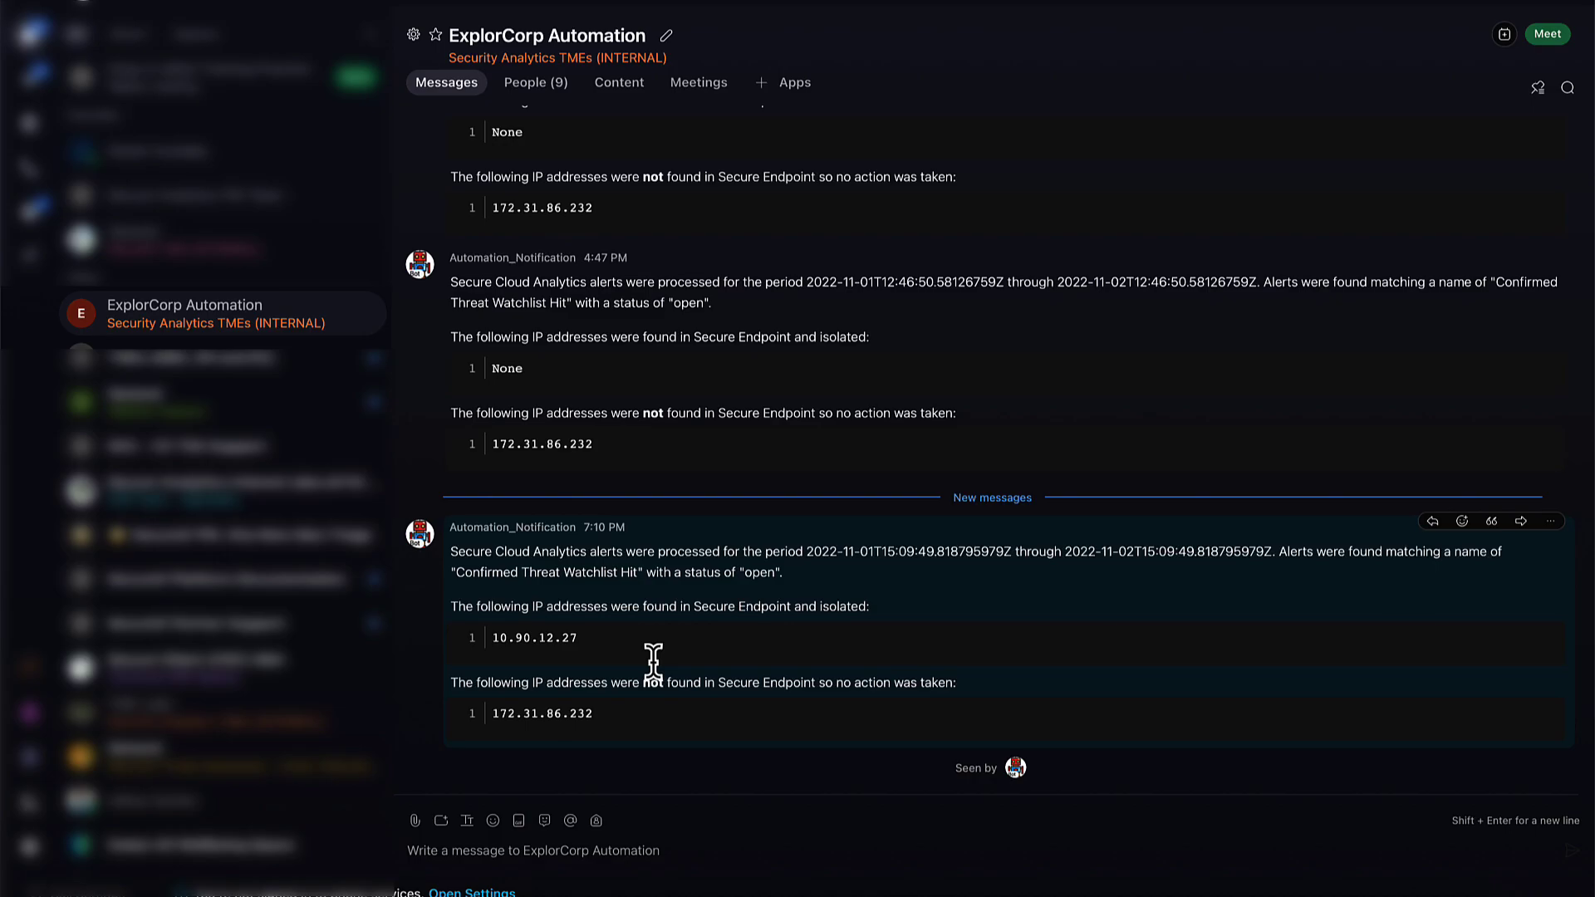
Switch to the Cloud Analytics alerts in the browser and launch Secure Endpoint - explorcorp from the SecureX ribbon.
click(573, 894)
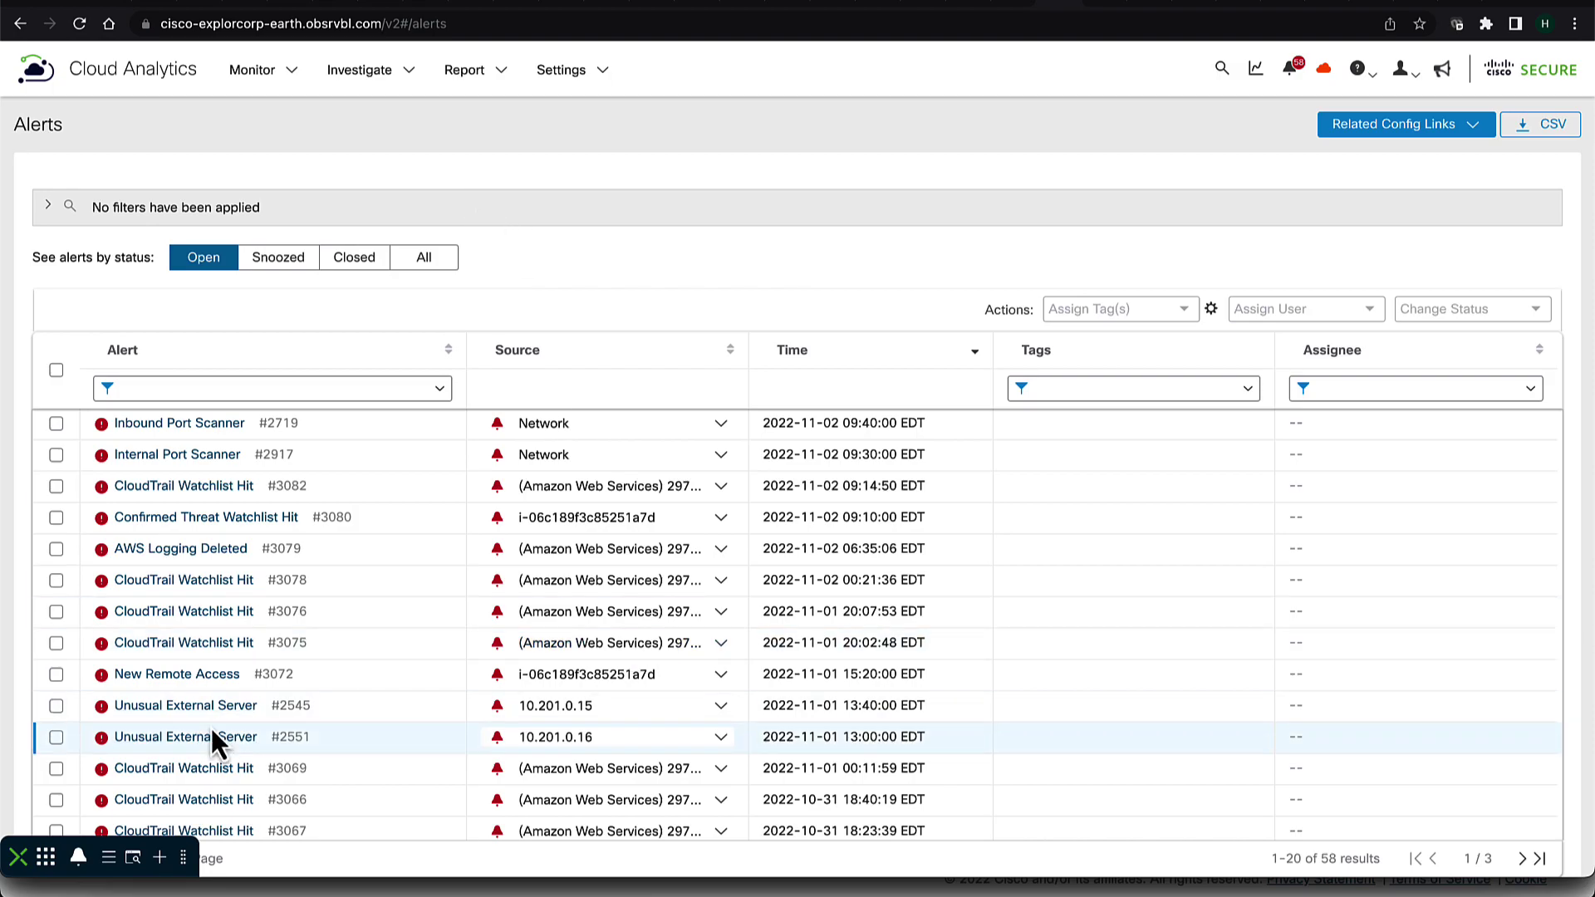
click(46, 856)
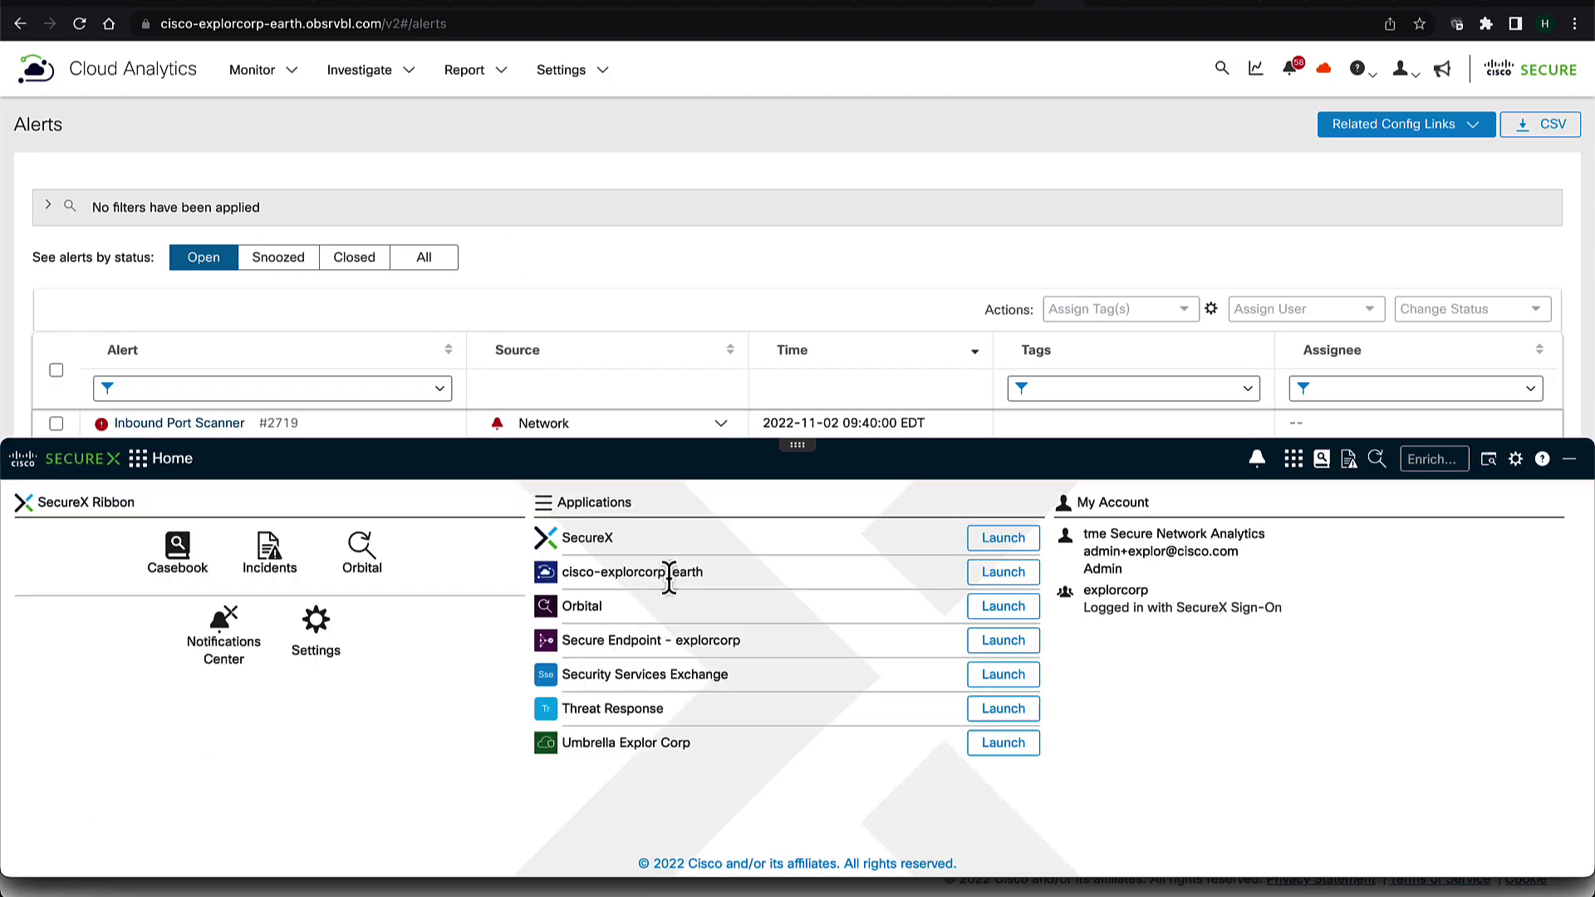
click(1003, 640)
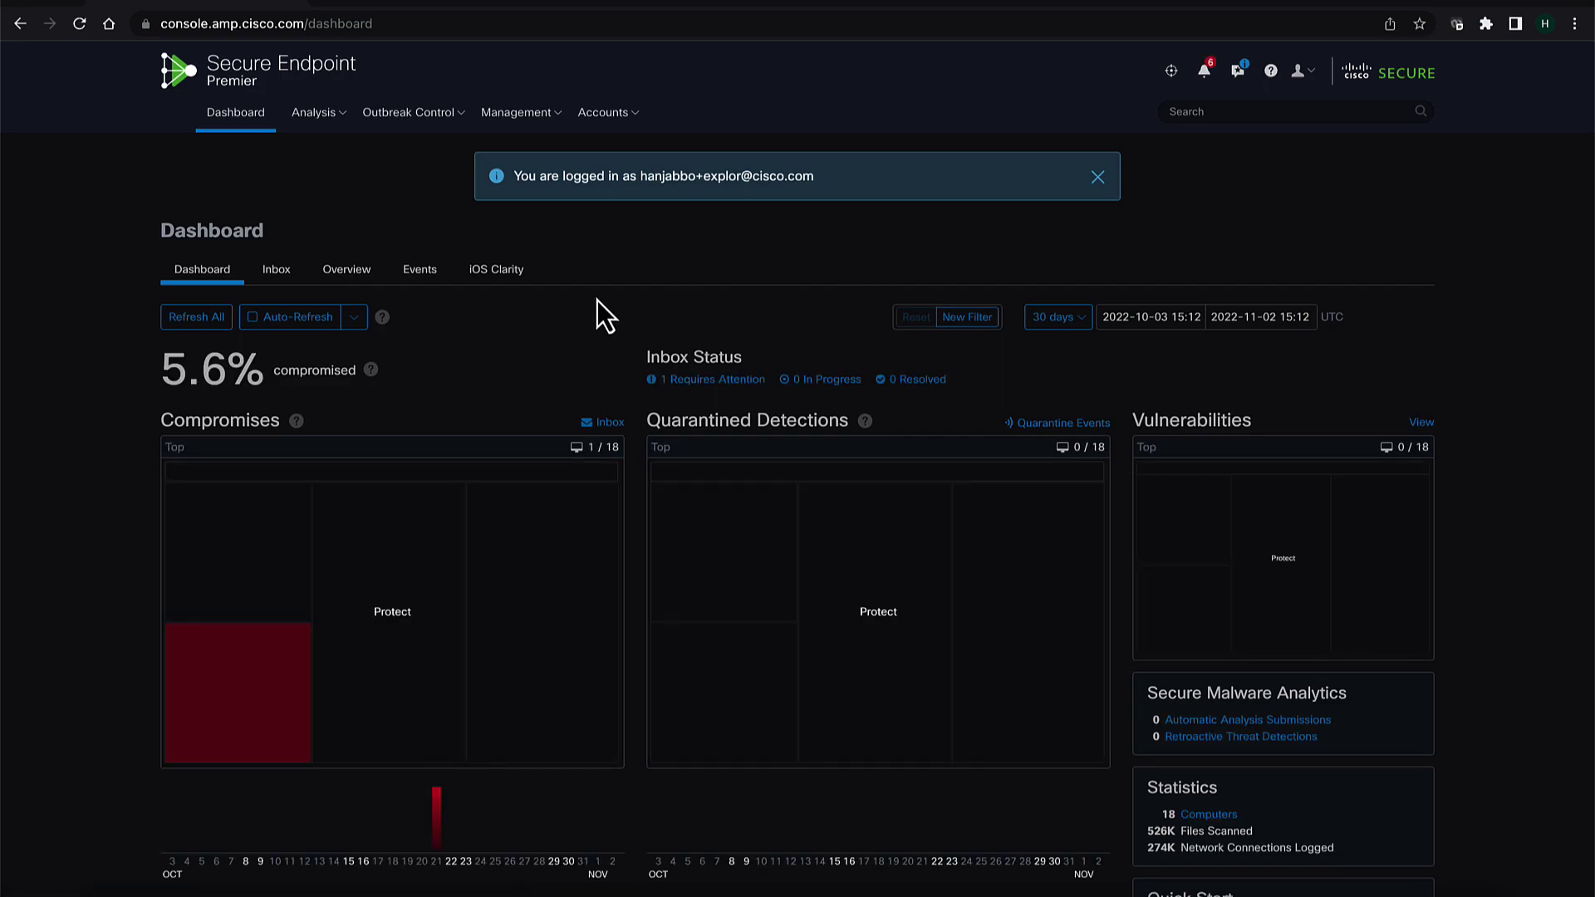
Open the Computers list in Secure Endpoint and expand the details of c2-3650-4-g1-0-6-win10.
click(515, 117)
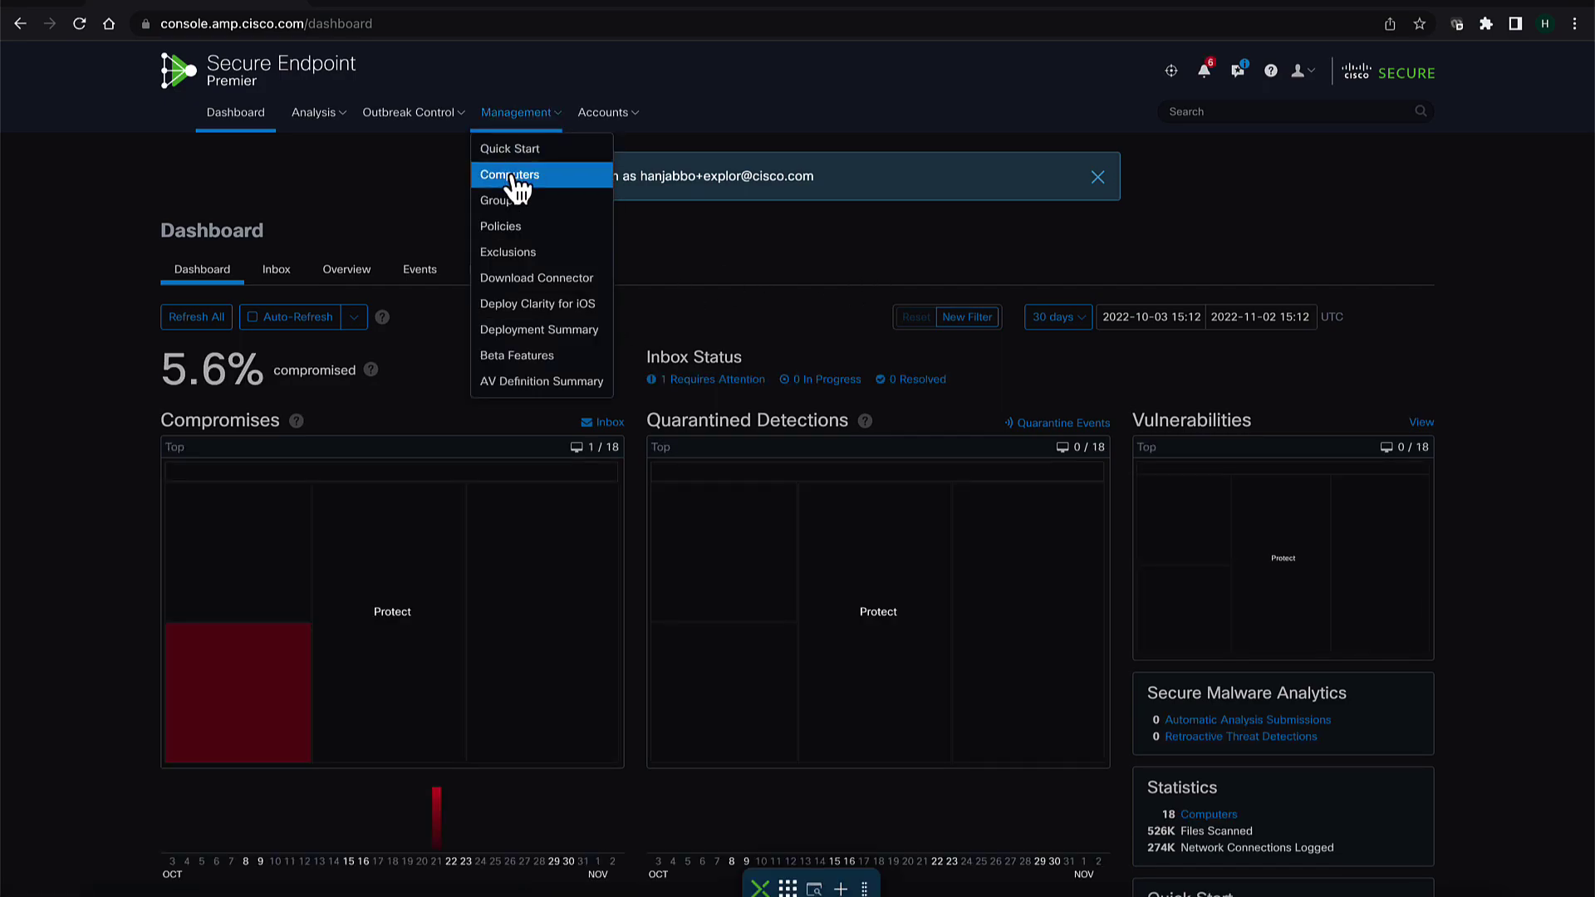
click(512, 176)
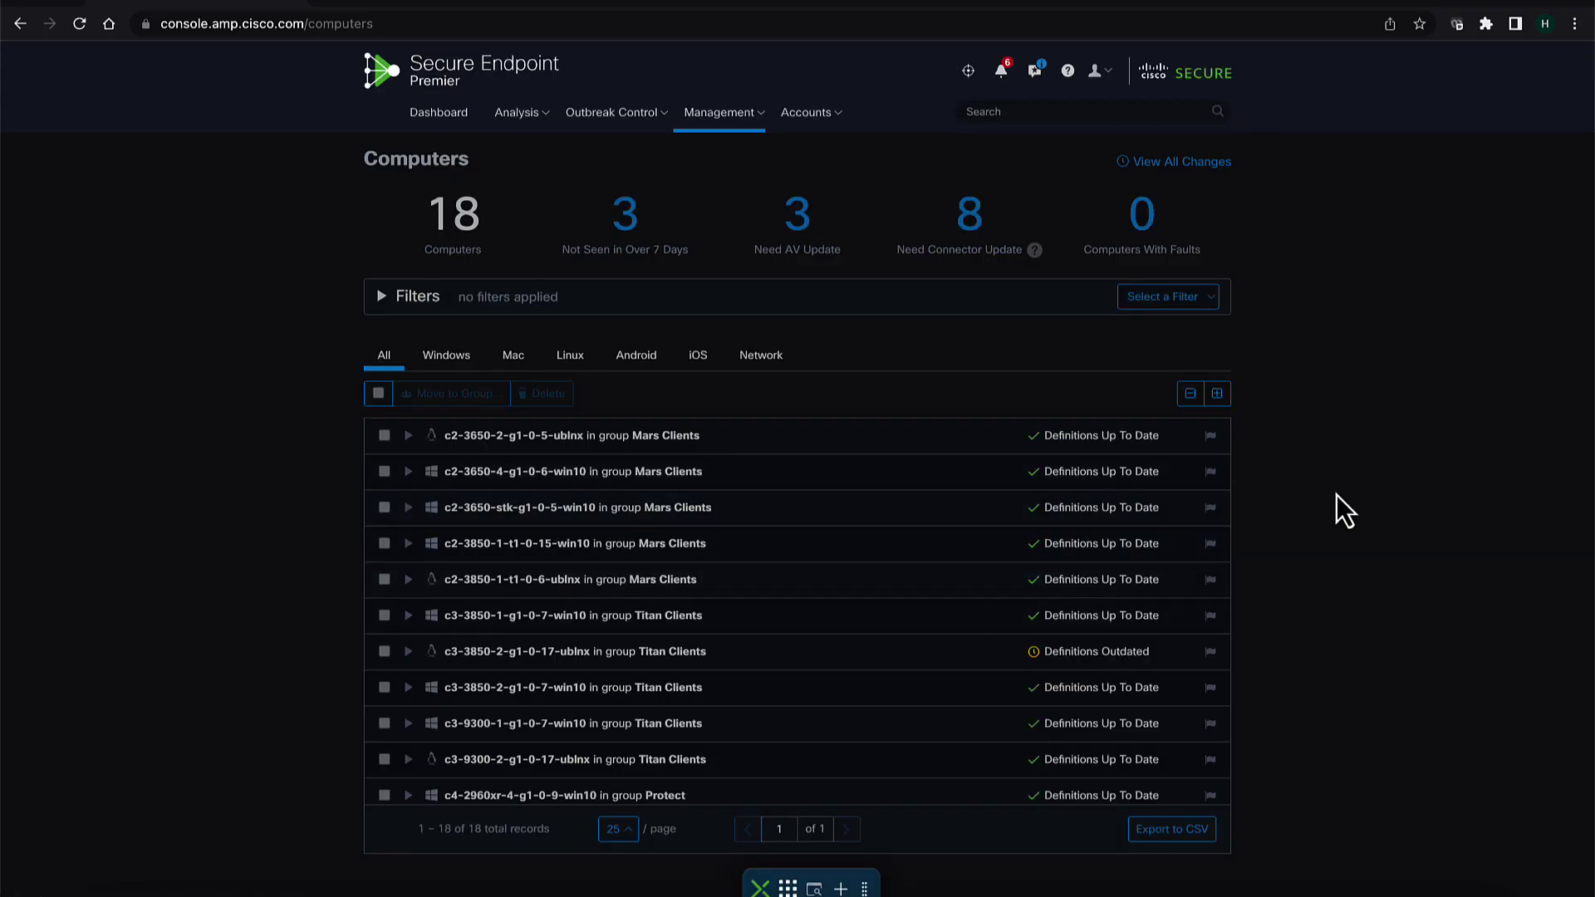
click(408, 472)
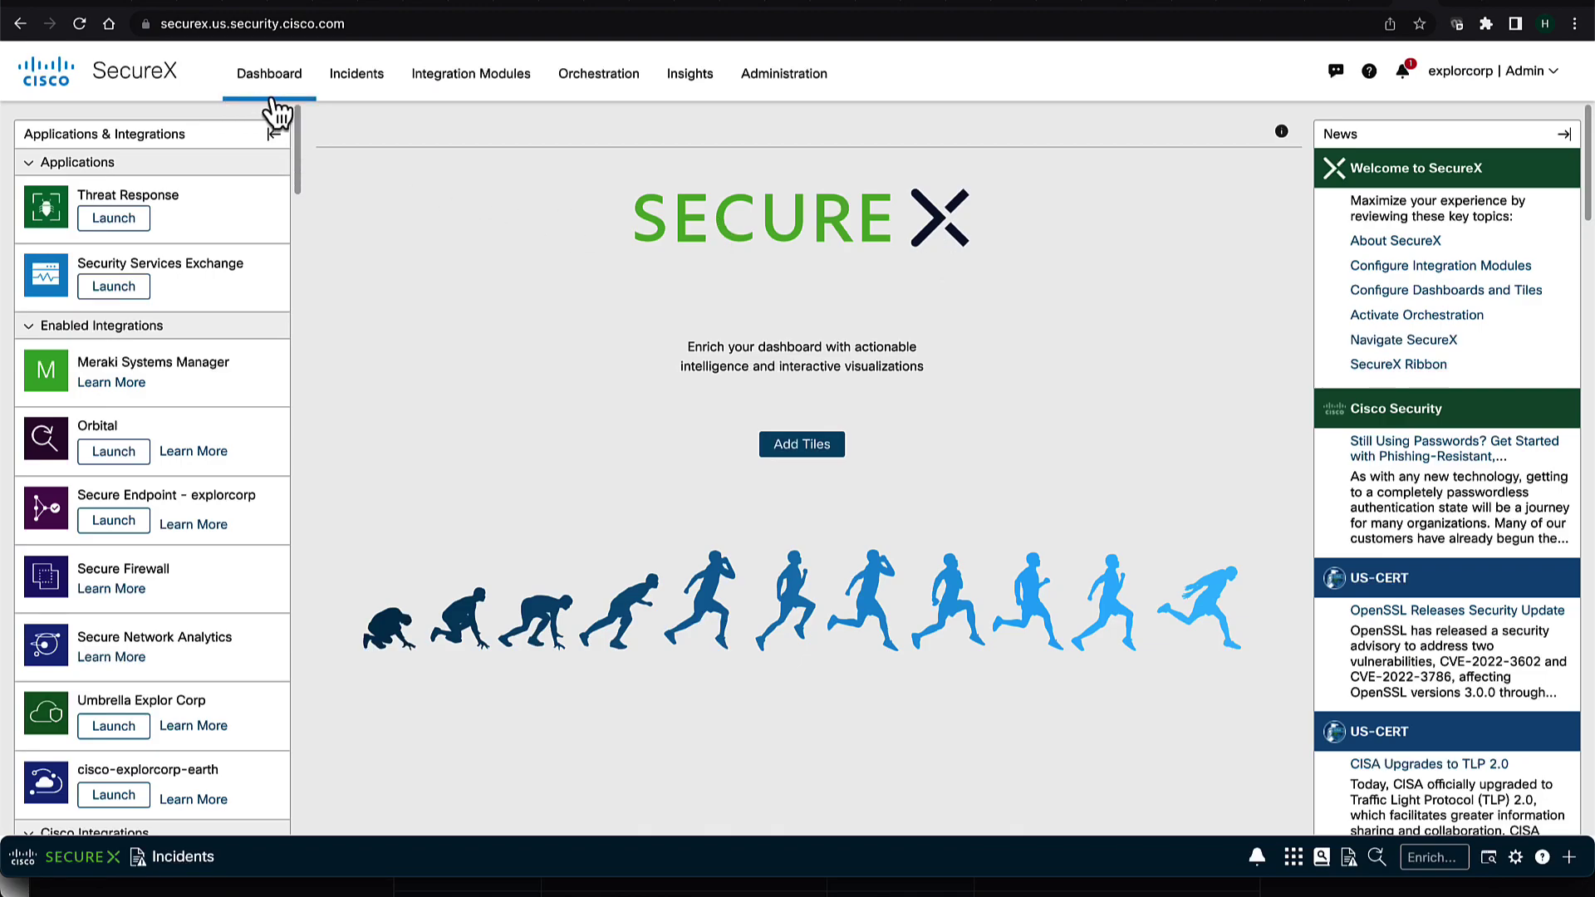
Go to SecureX Orchestration and display the Runs & System Monitor page.
click(605, 87)
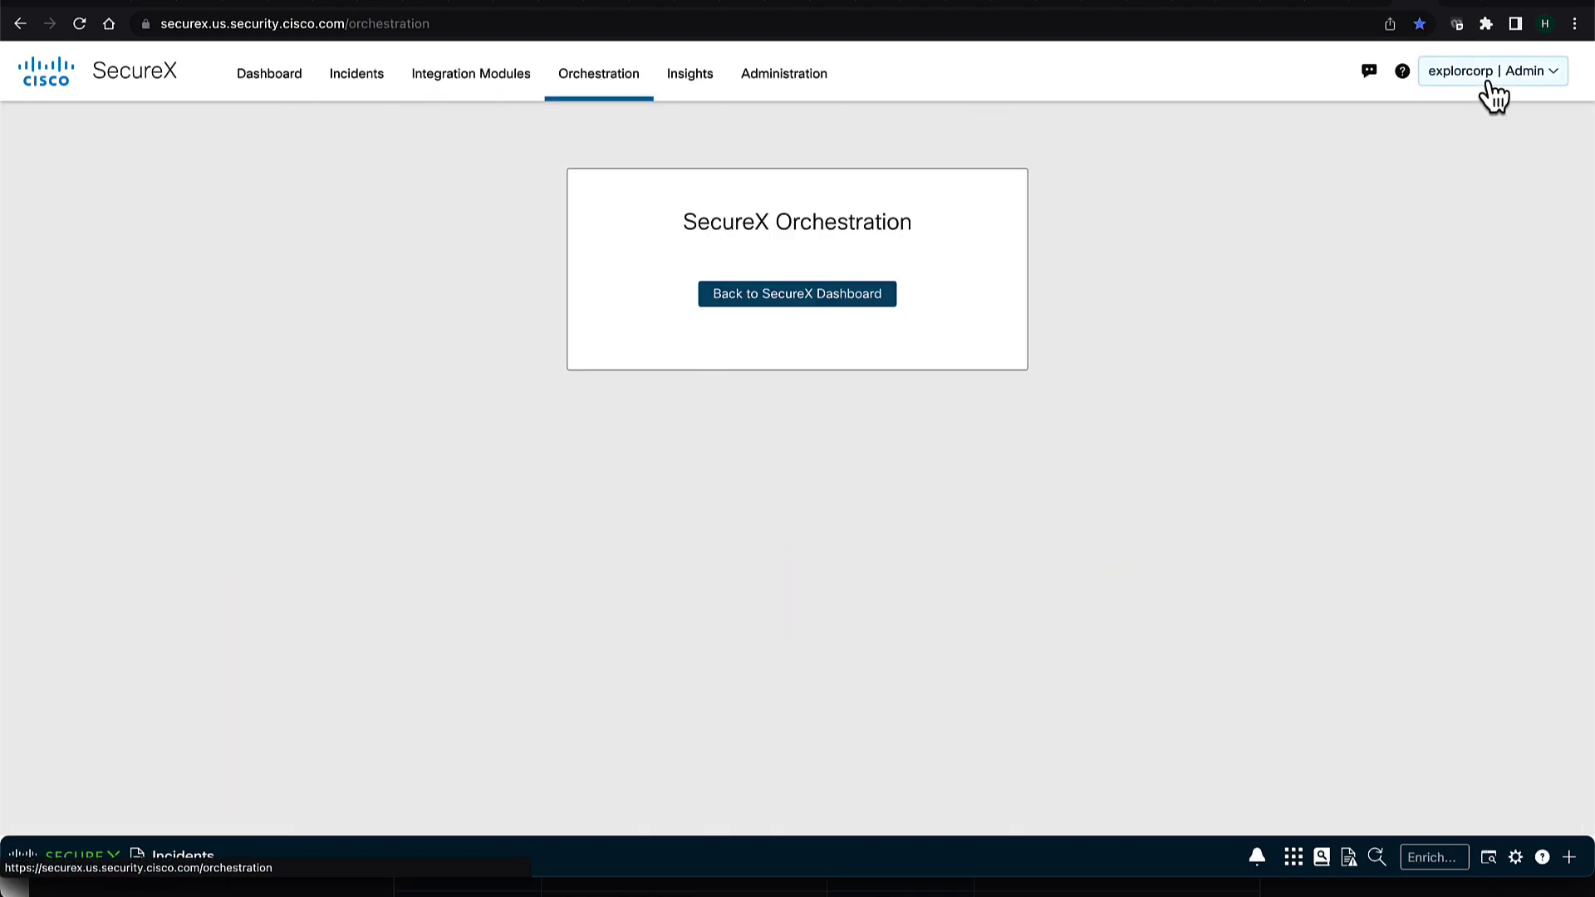
click(1489, 83)
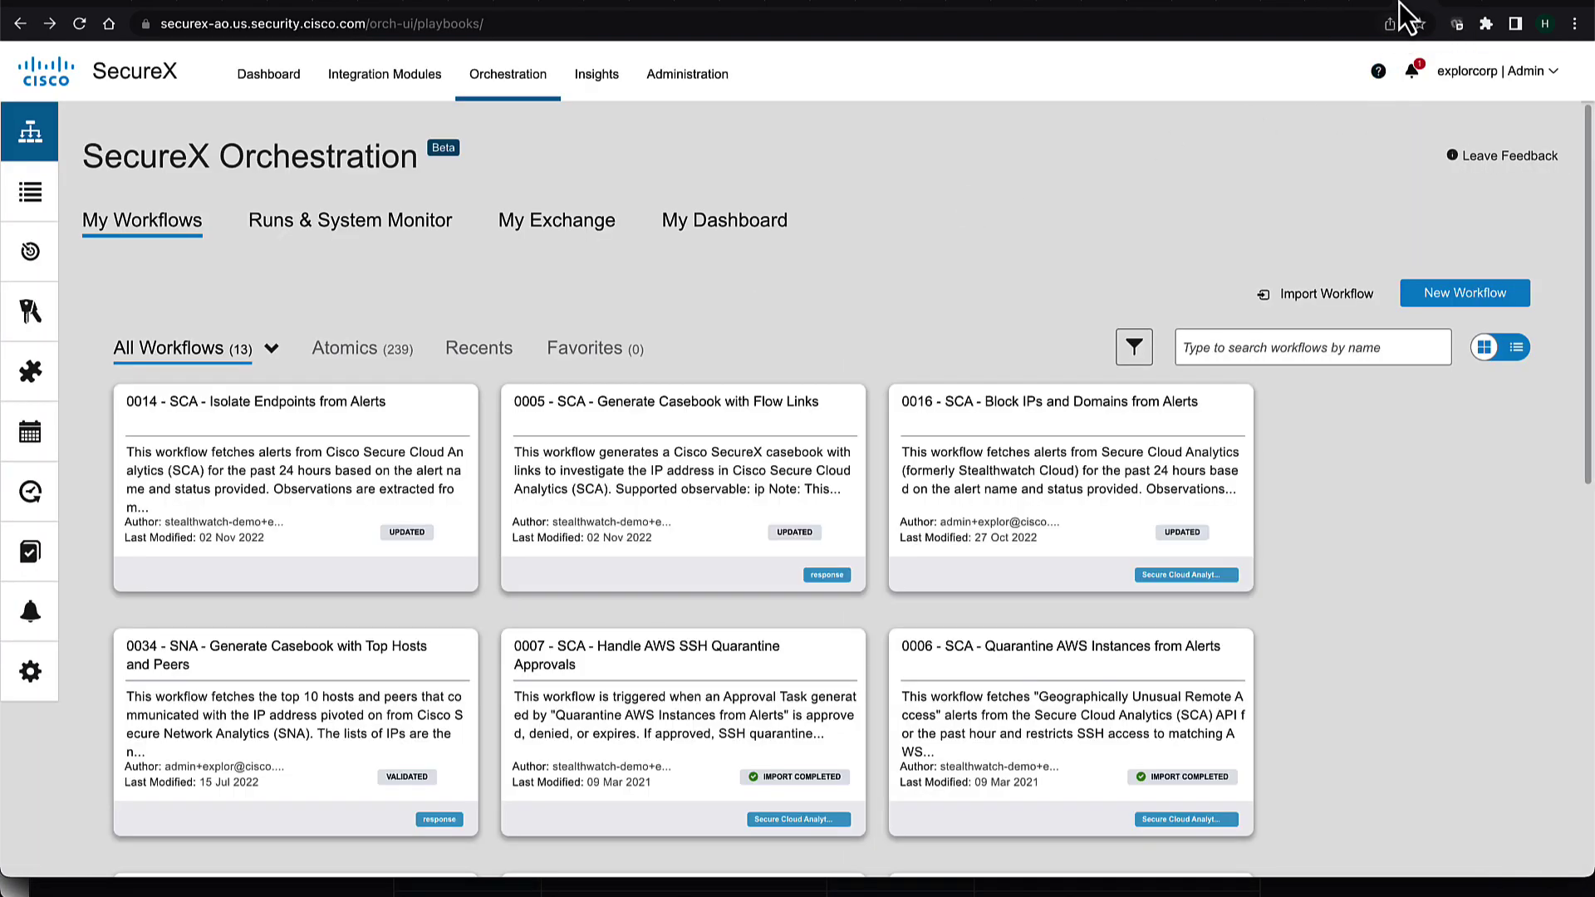
mouse_move(1406, 54)
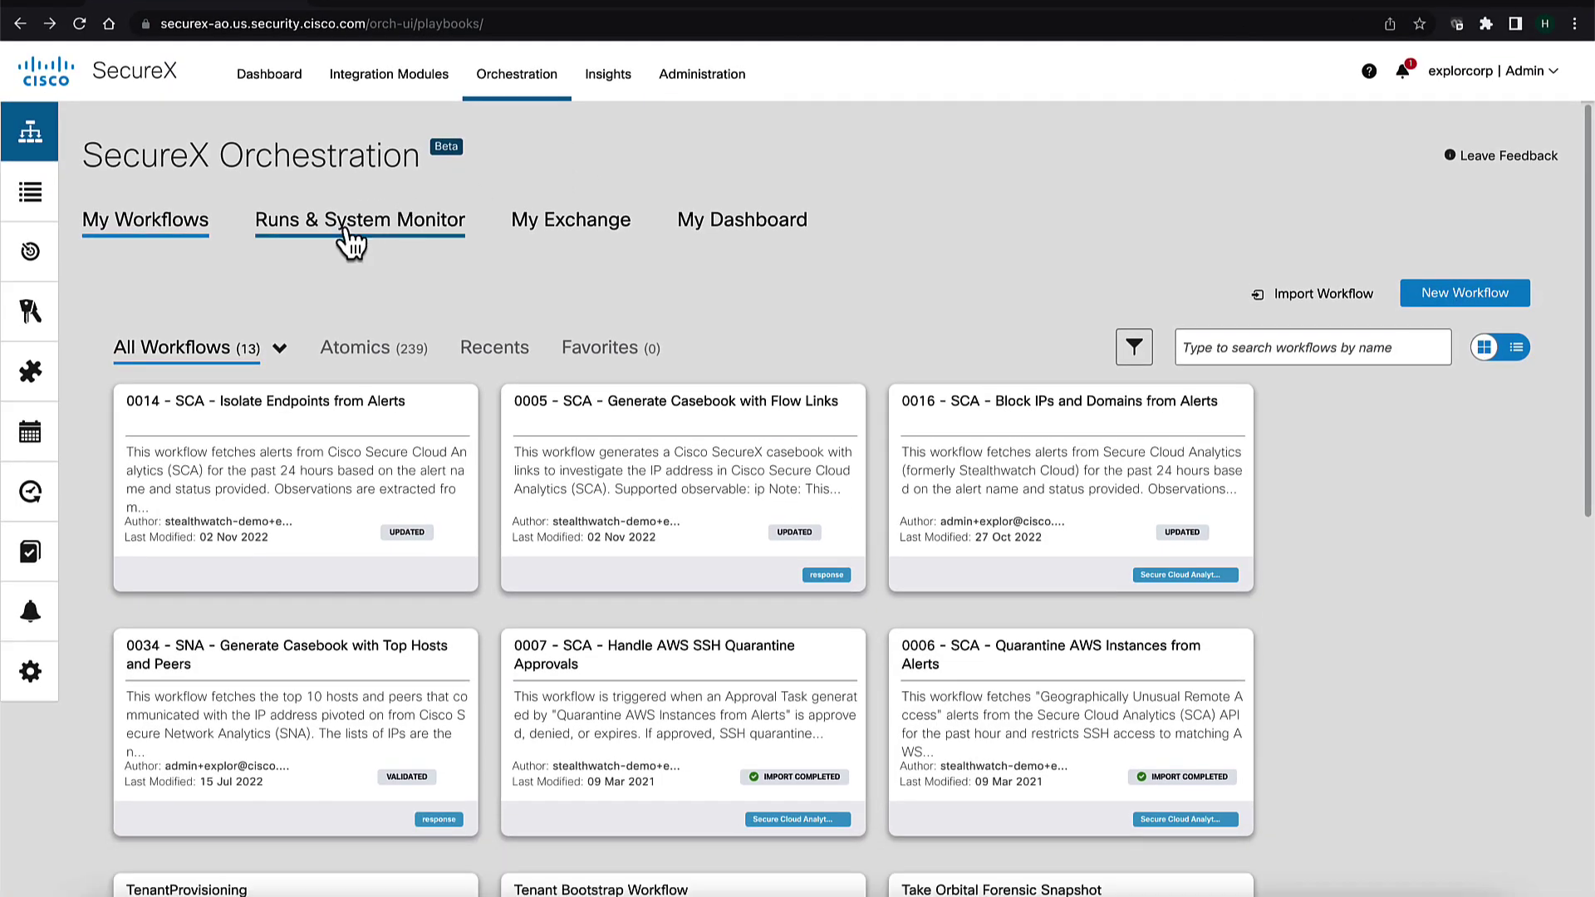
click(350, 240)
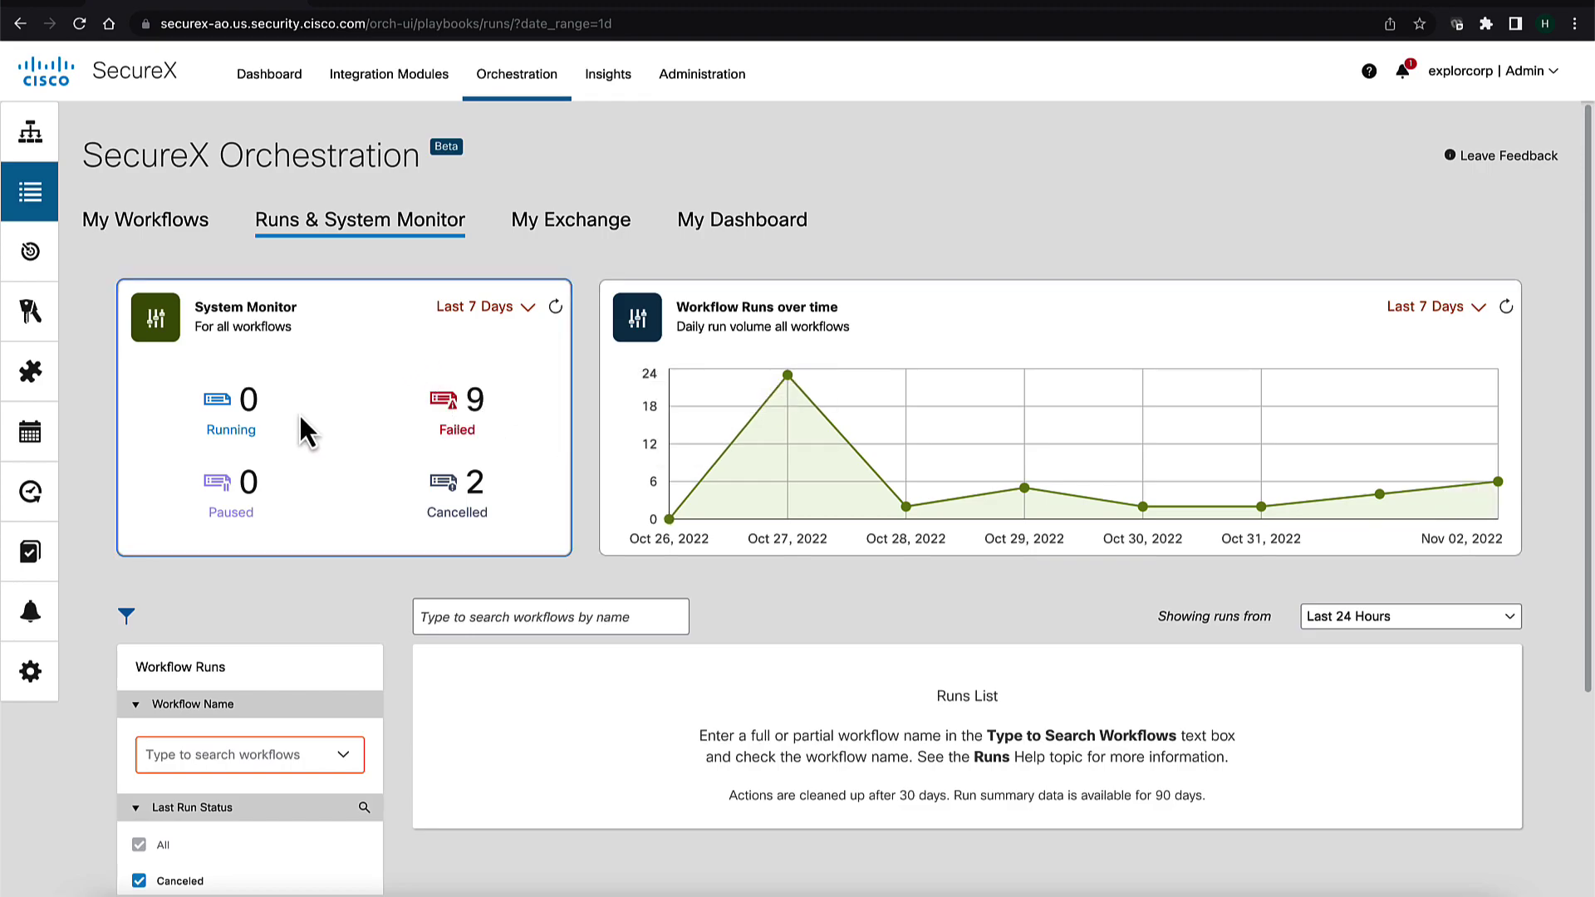
Filter the workflow runs by name, searching for SCA and selecting "0014 - SCA - Isolate Endpoints from Alerts".
scroll(300, 418, down, 3)
scroll(301, 418, down, 4)
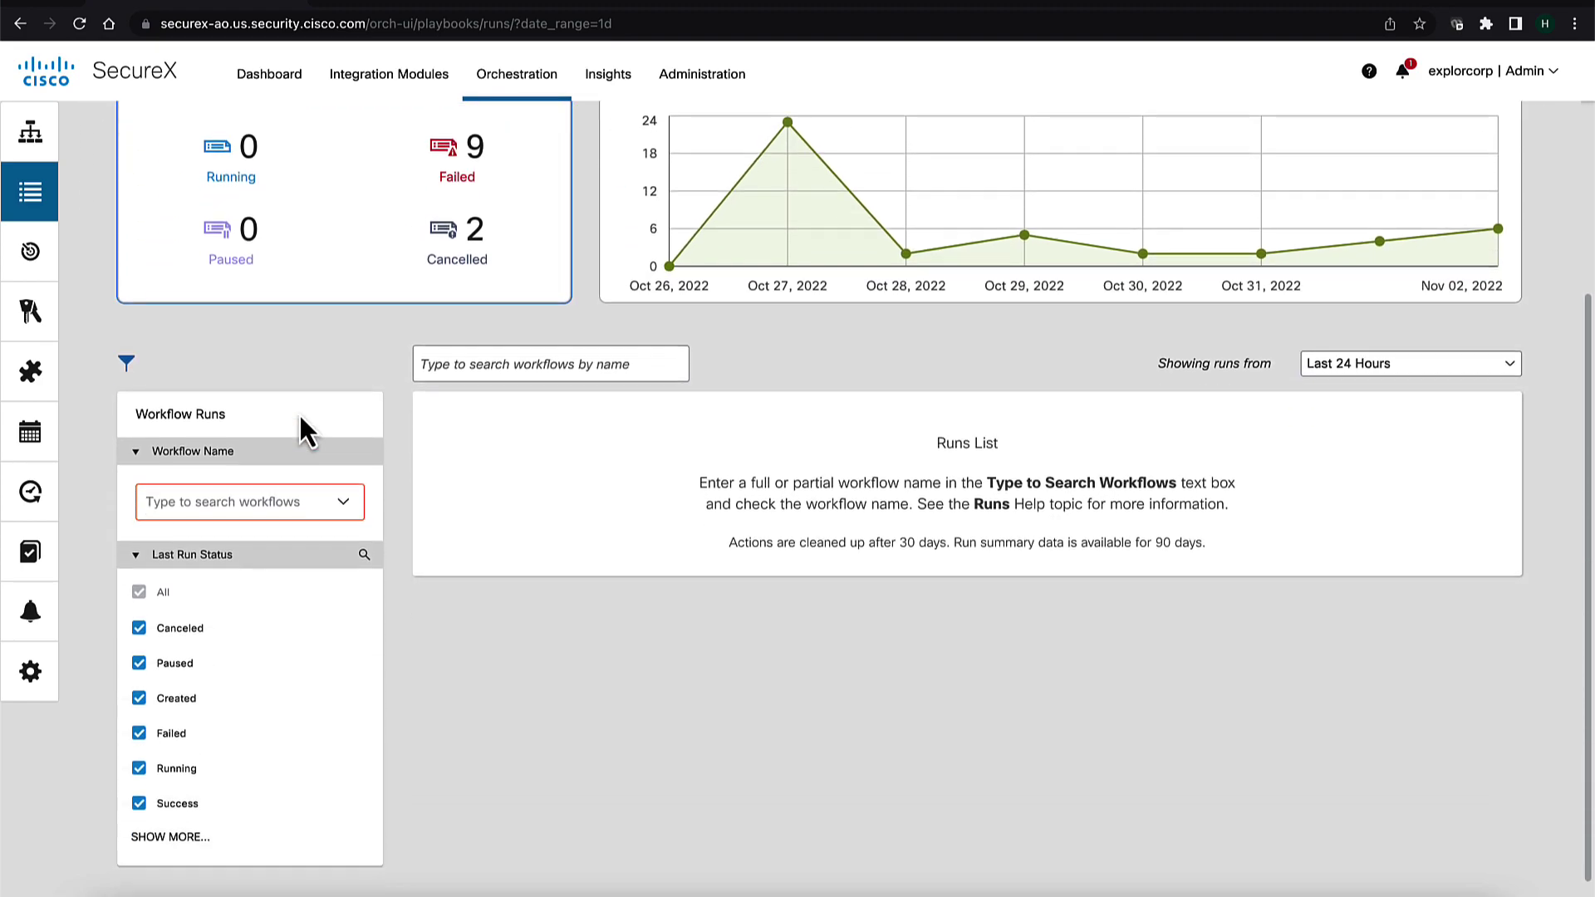
click(262, 497)
text(Sec)
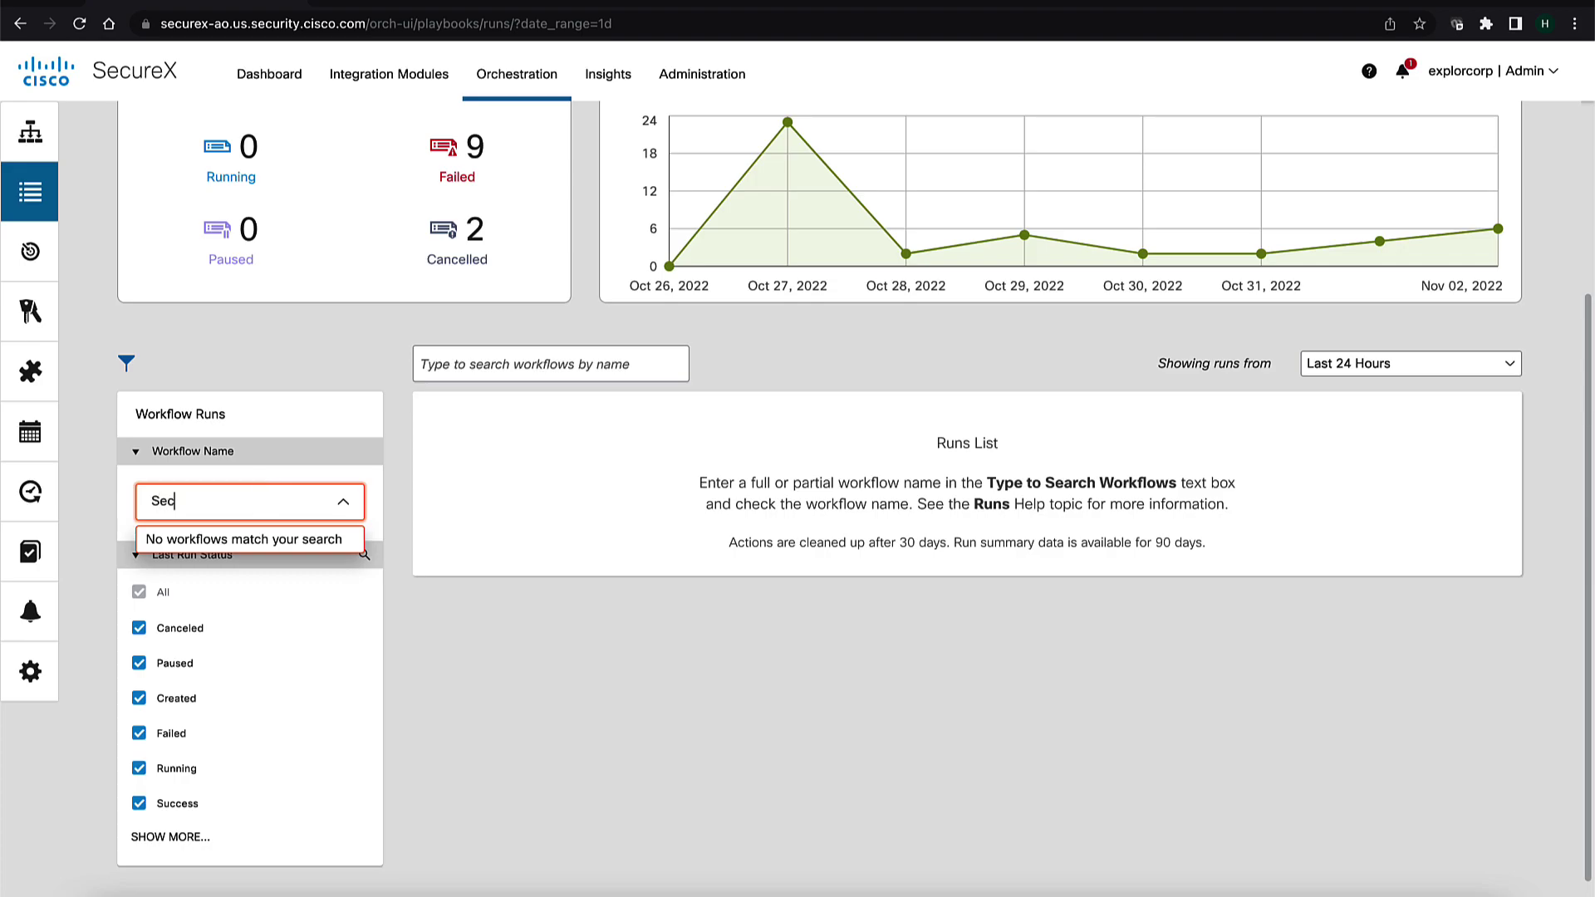
text(SCA)
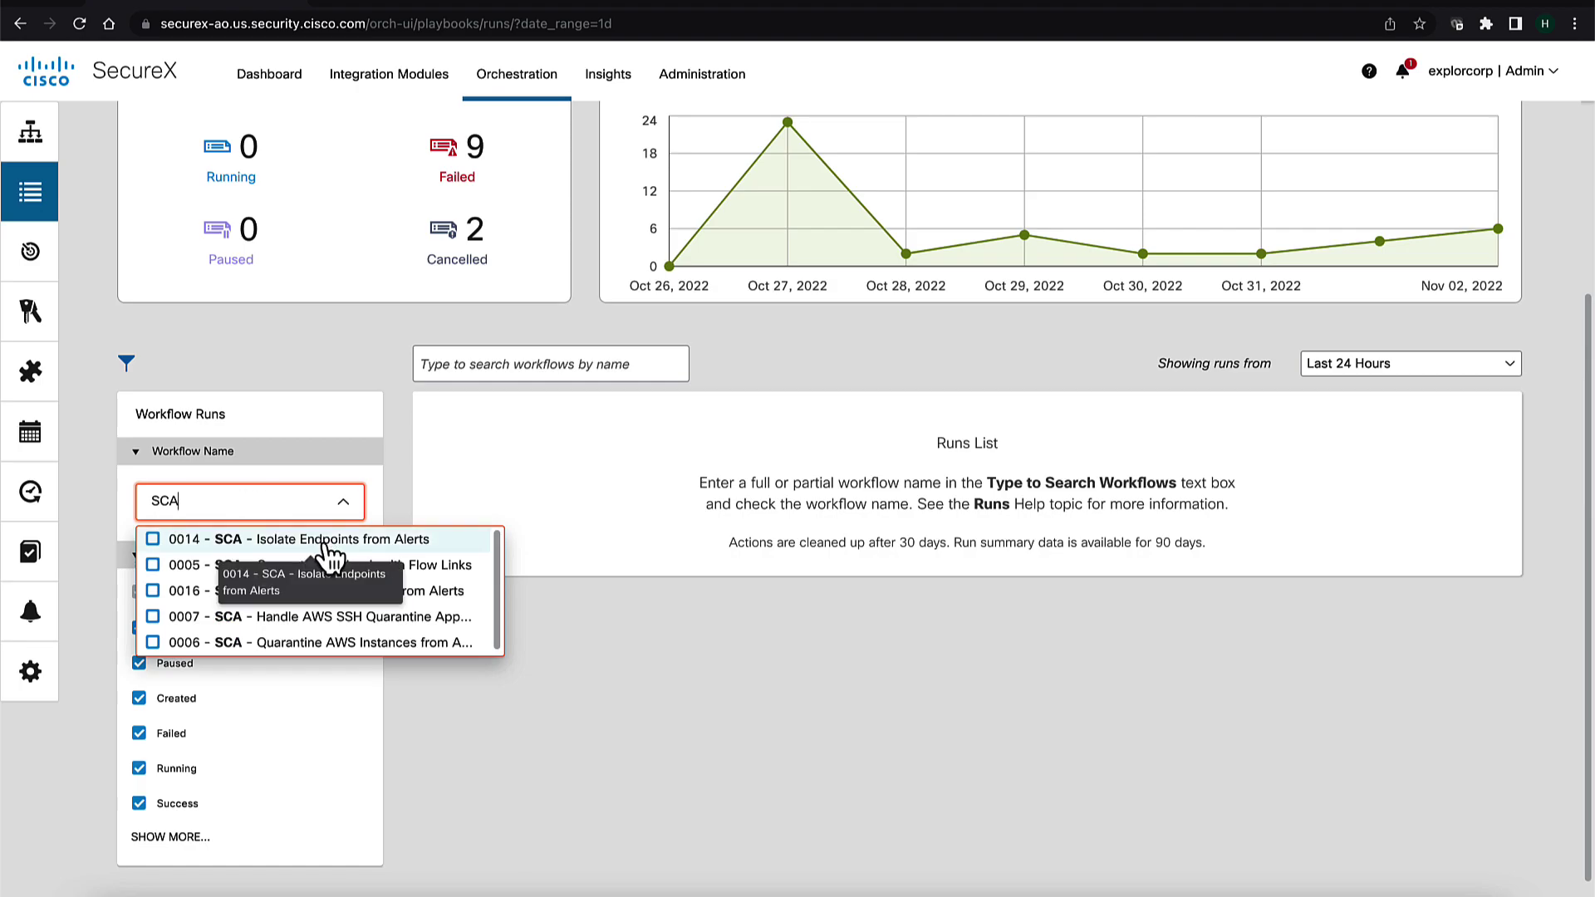
click(328, 542)
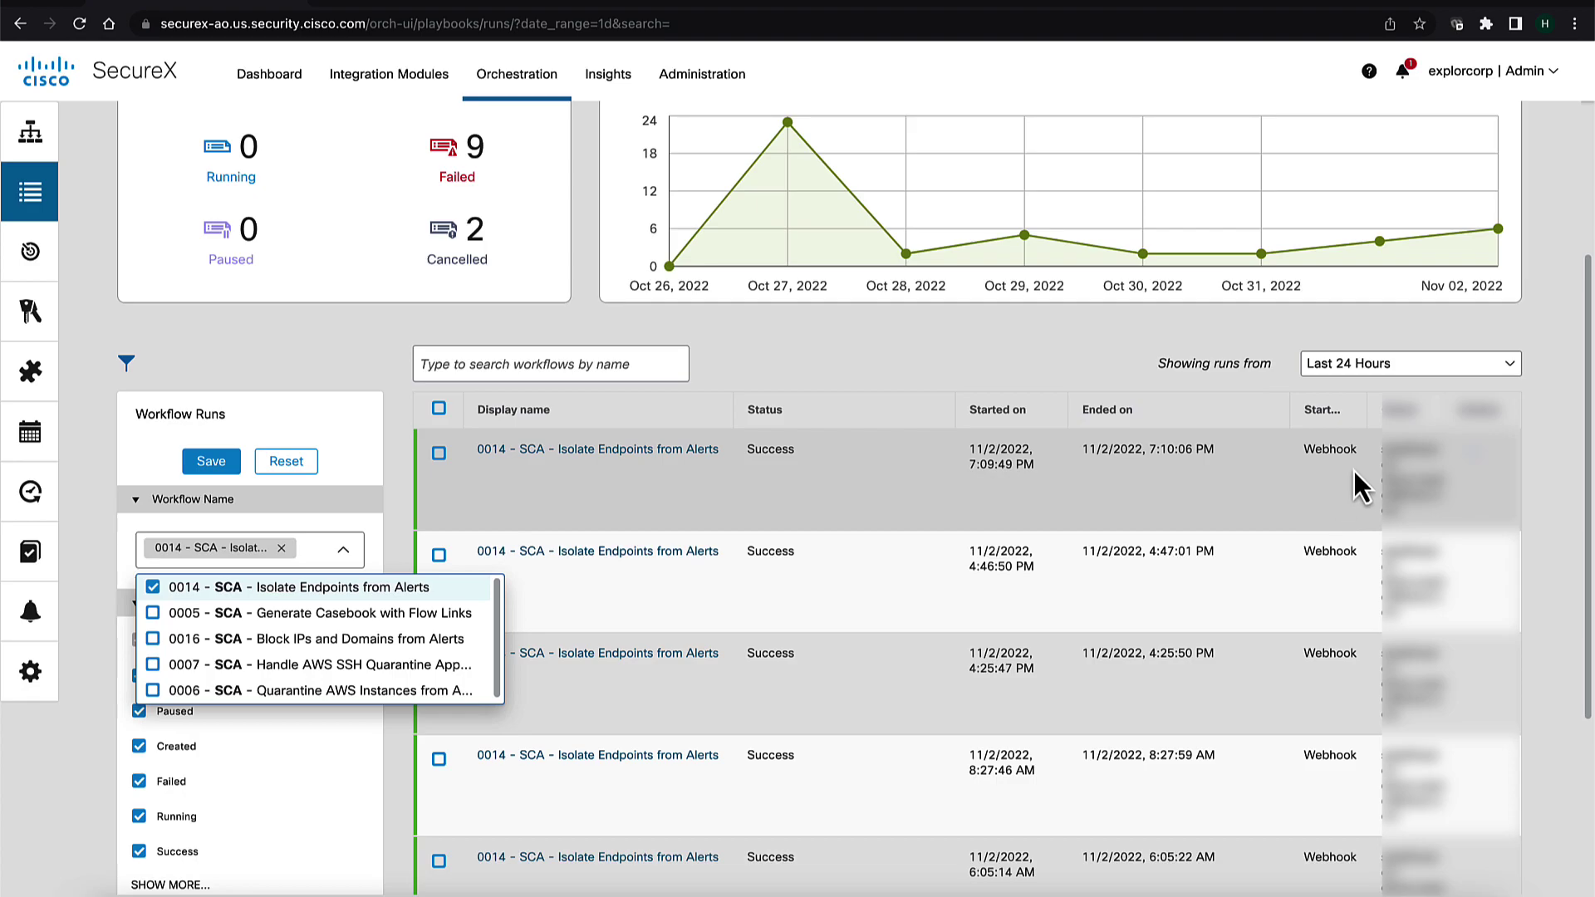
Highlight the start trigger of the most recent run to check how the workflow was launched.
click(1333, 457)
double_click(1333, 457)
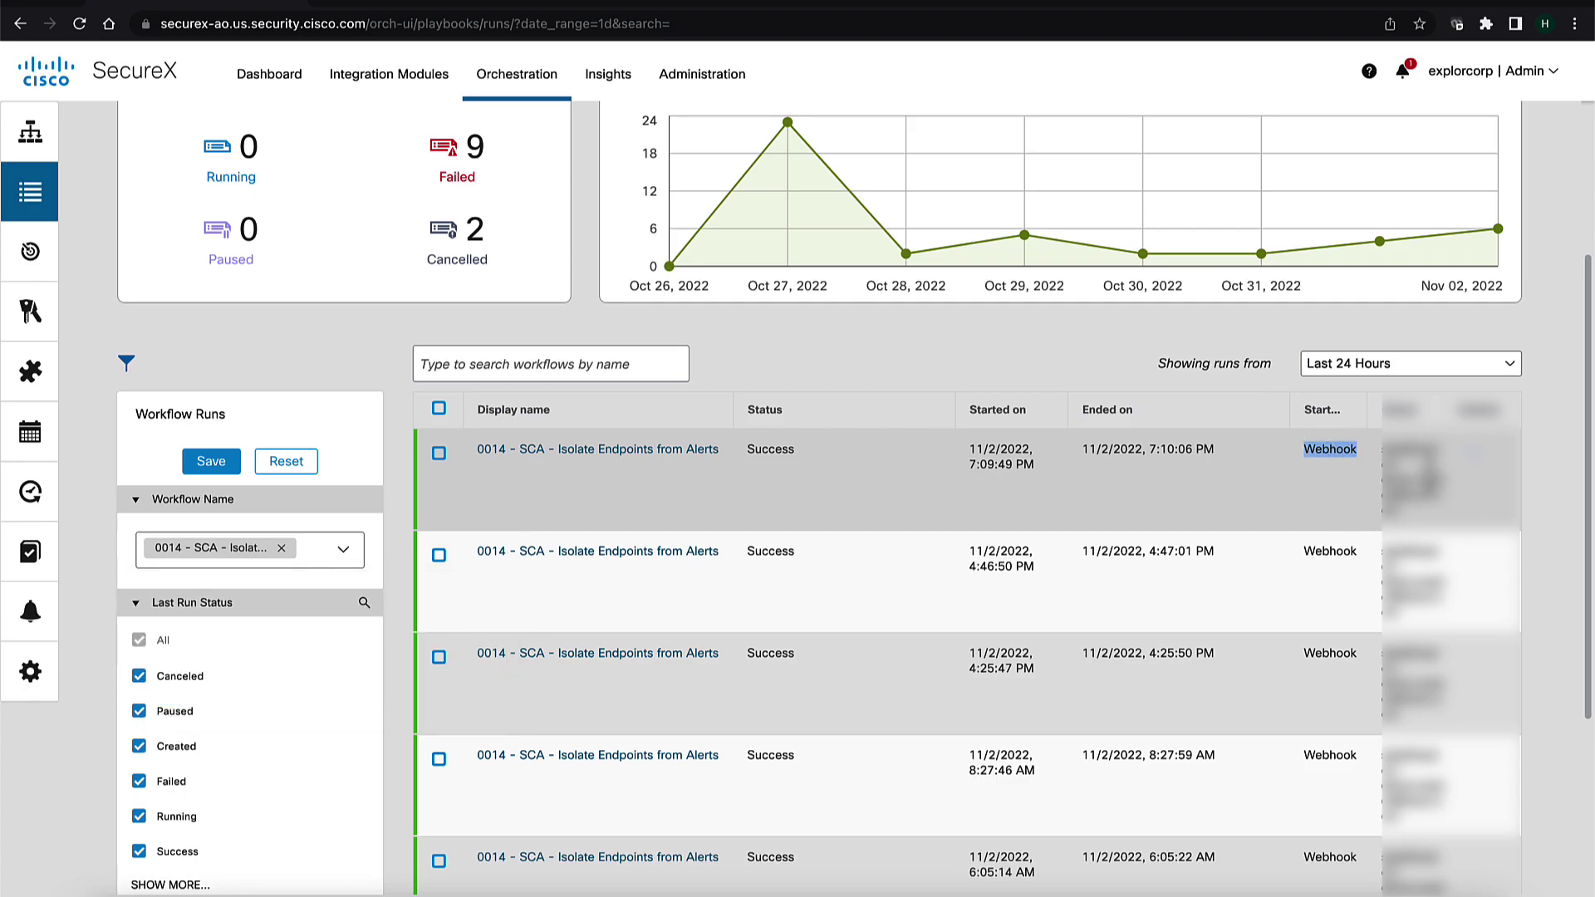
scroll(1437, 490, right, 2)
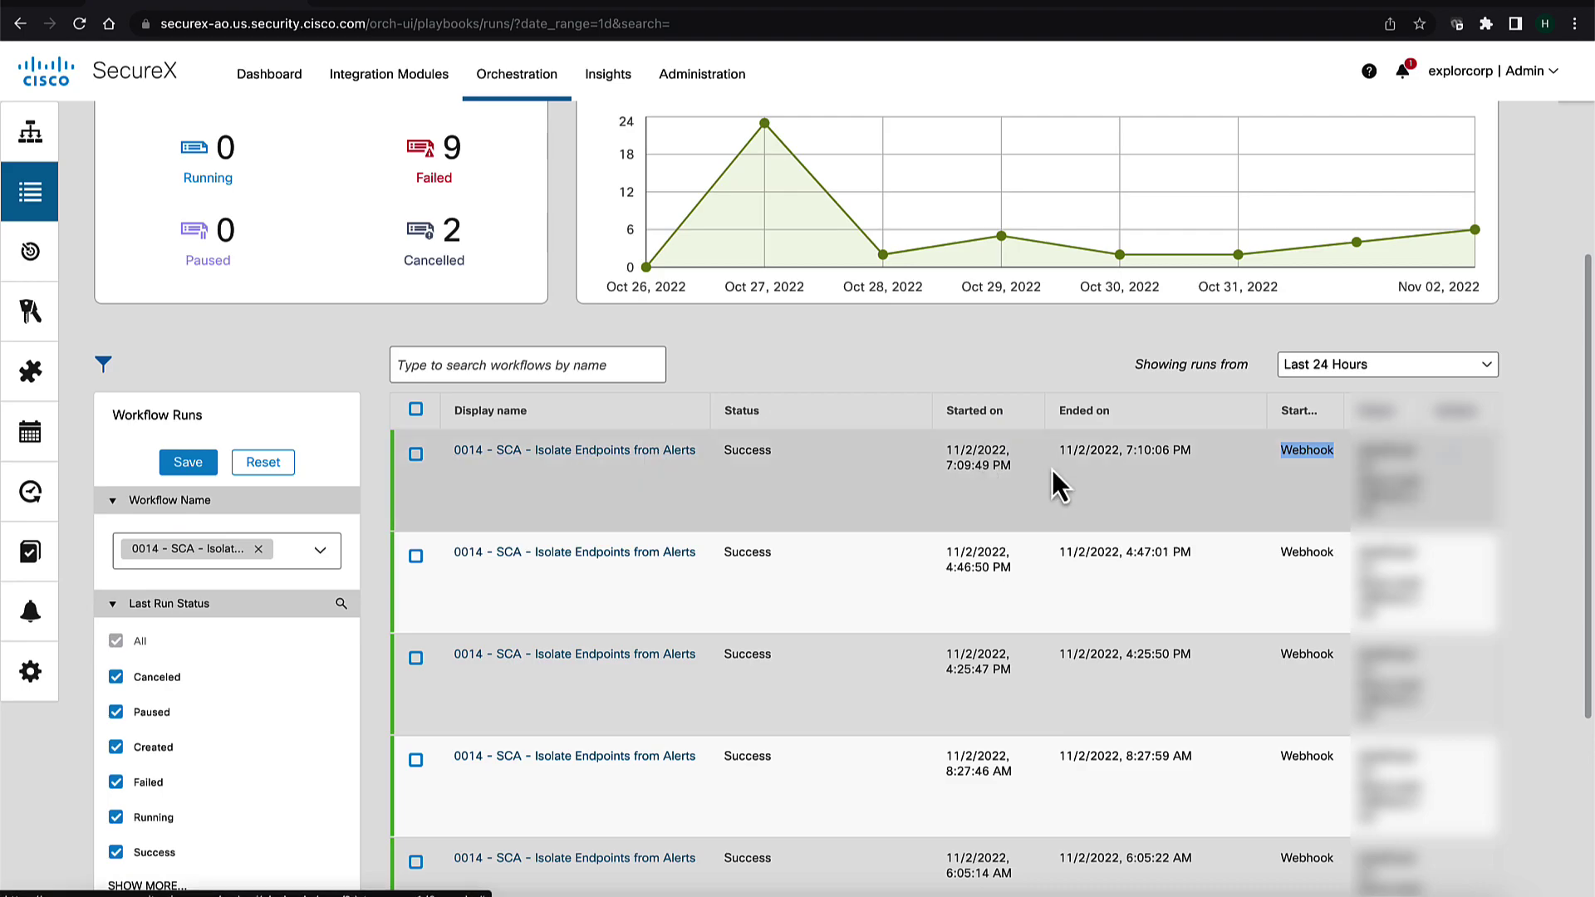
Open the most recent "0014 - SCA - Isolate Endpoints from Alerts" run and examine its activities from the global variables to the Webex message.
click(602, 453)
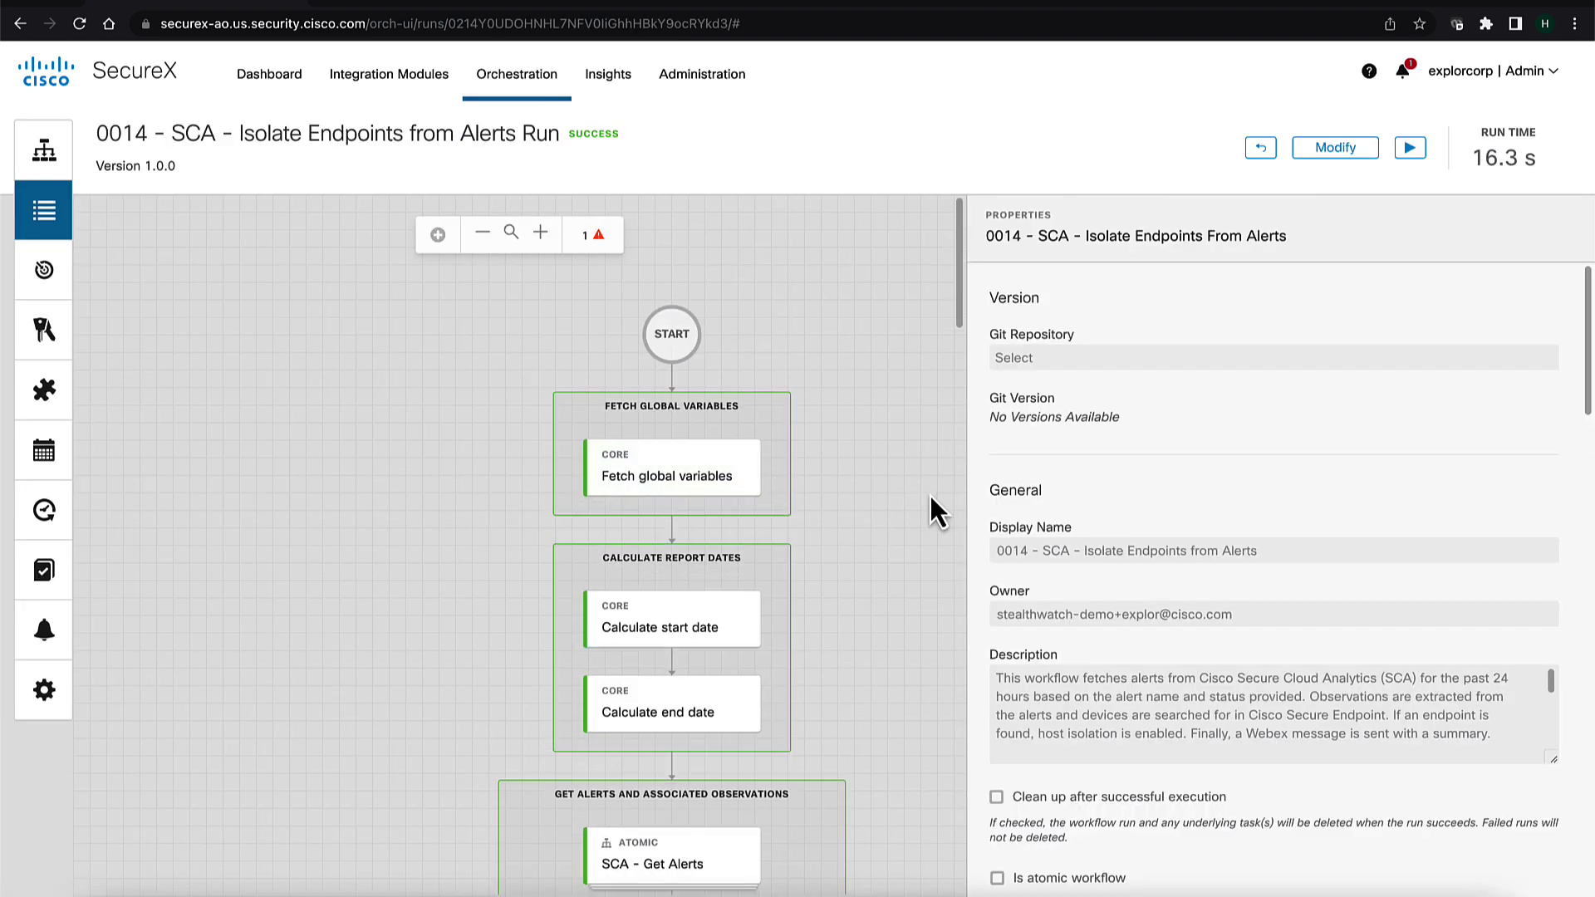
scroll(776, 606, down, 3)
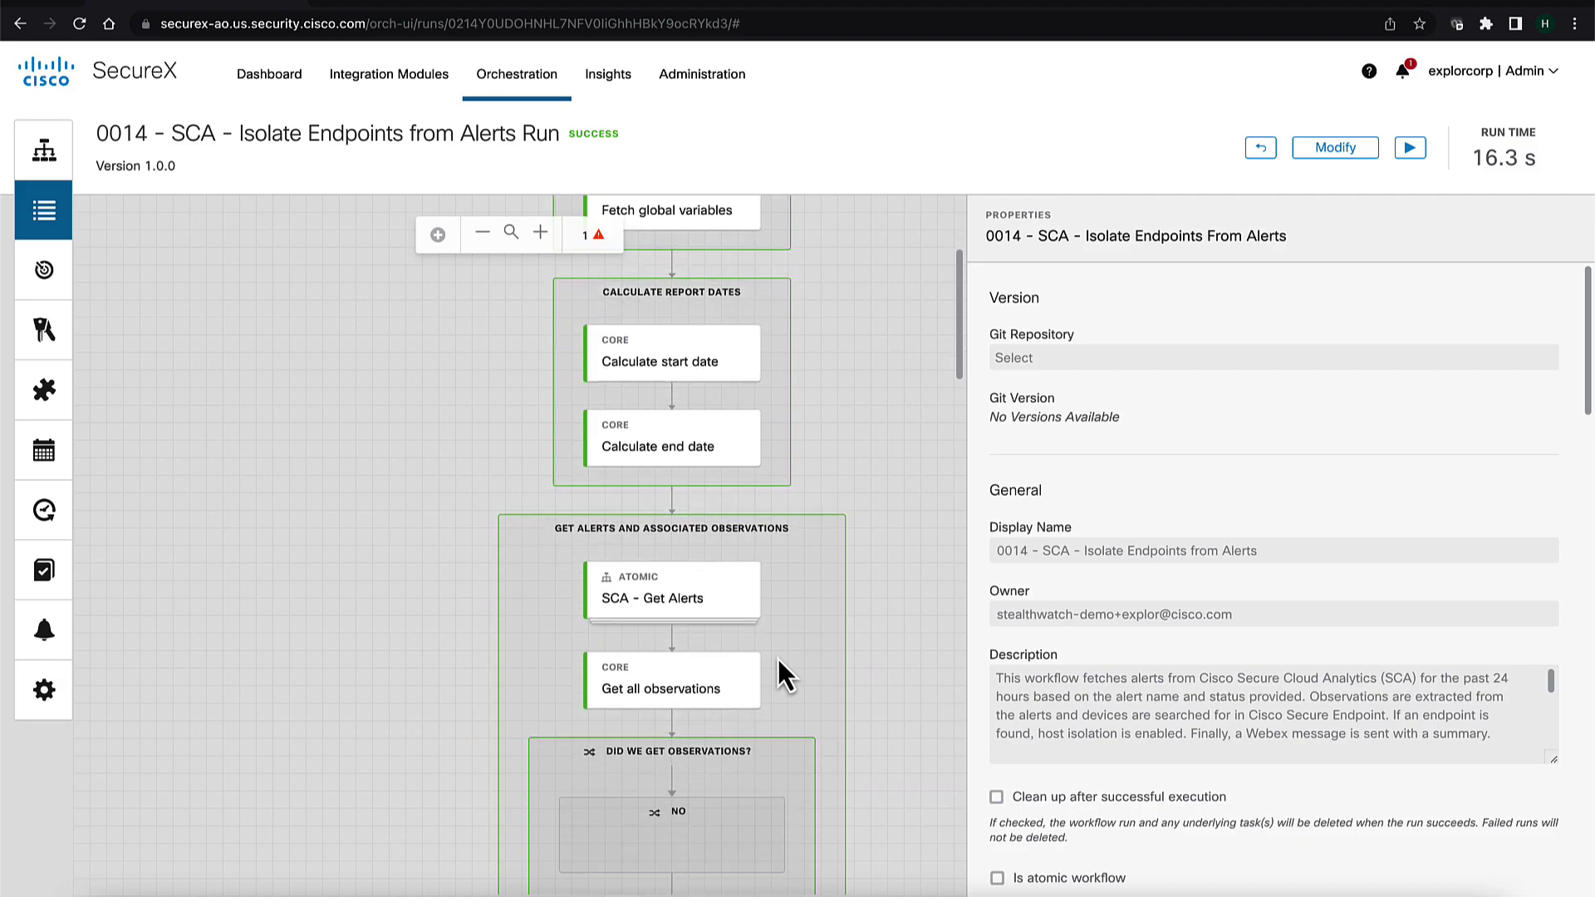
scroll(777, 659, down, 10)
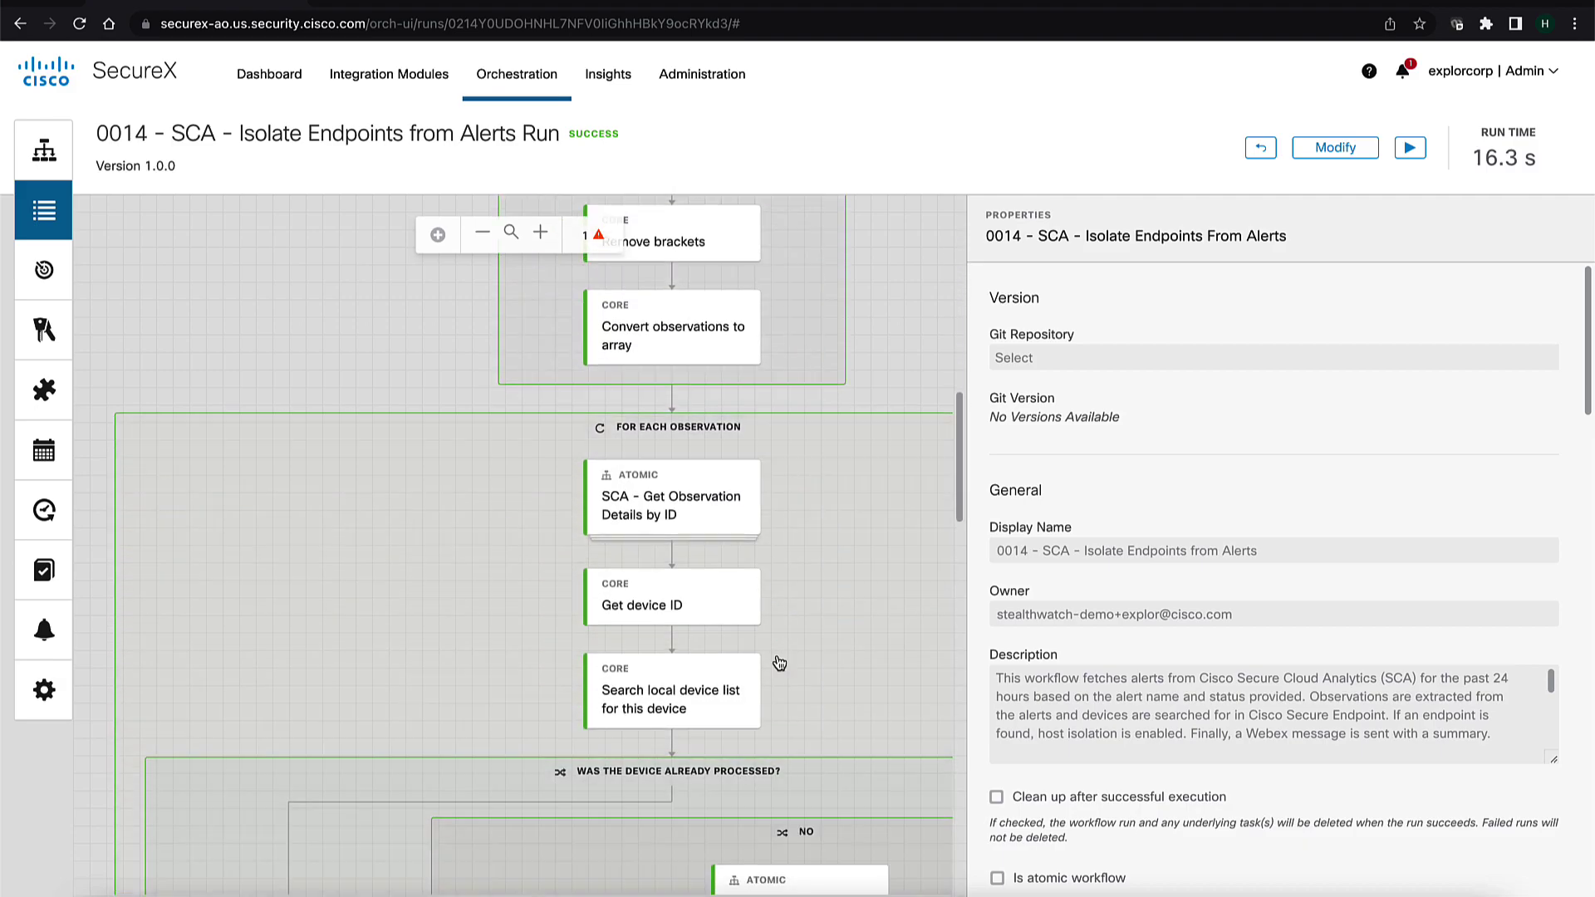
scroll(777, 663, right, 4)
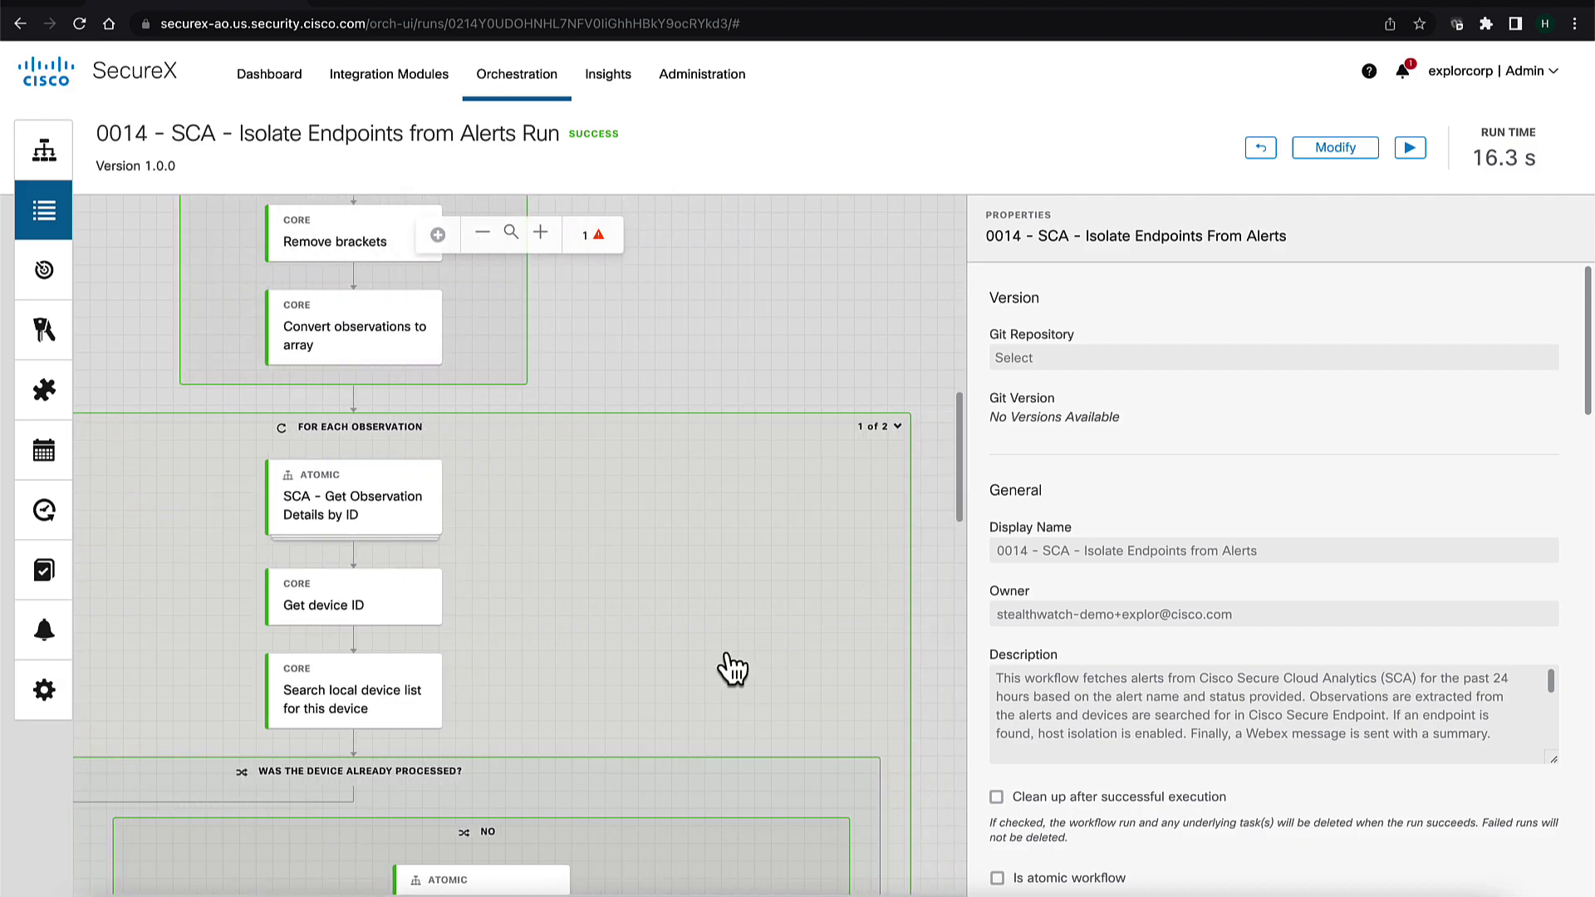
scroll(733, 667, down, 7)
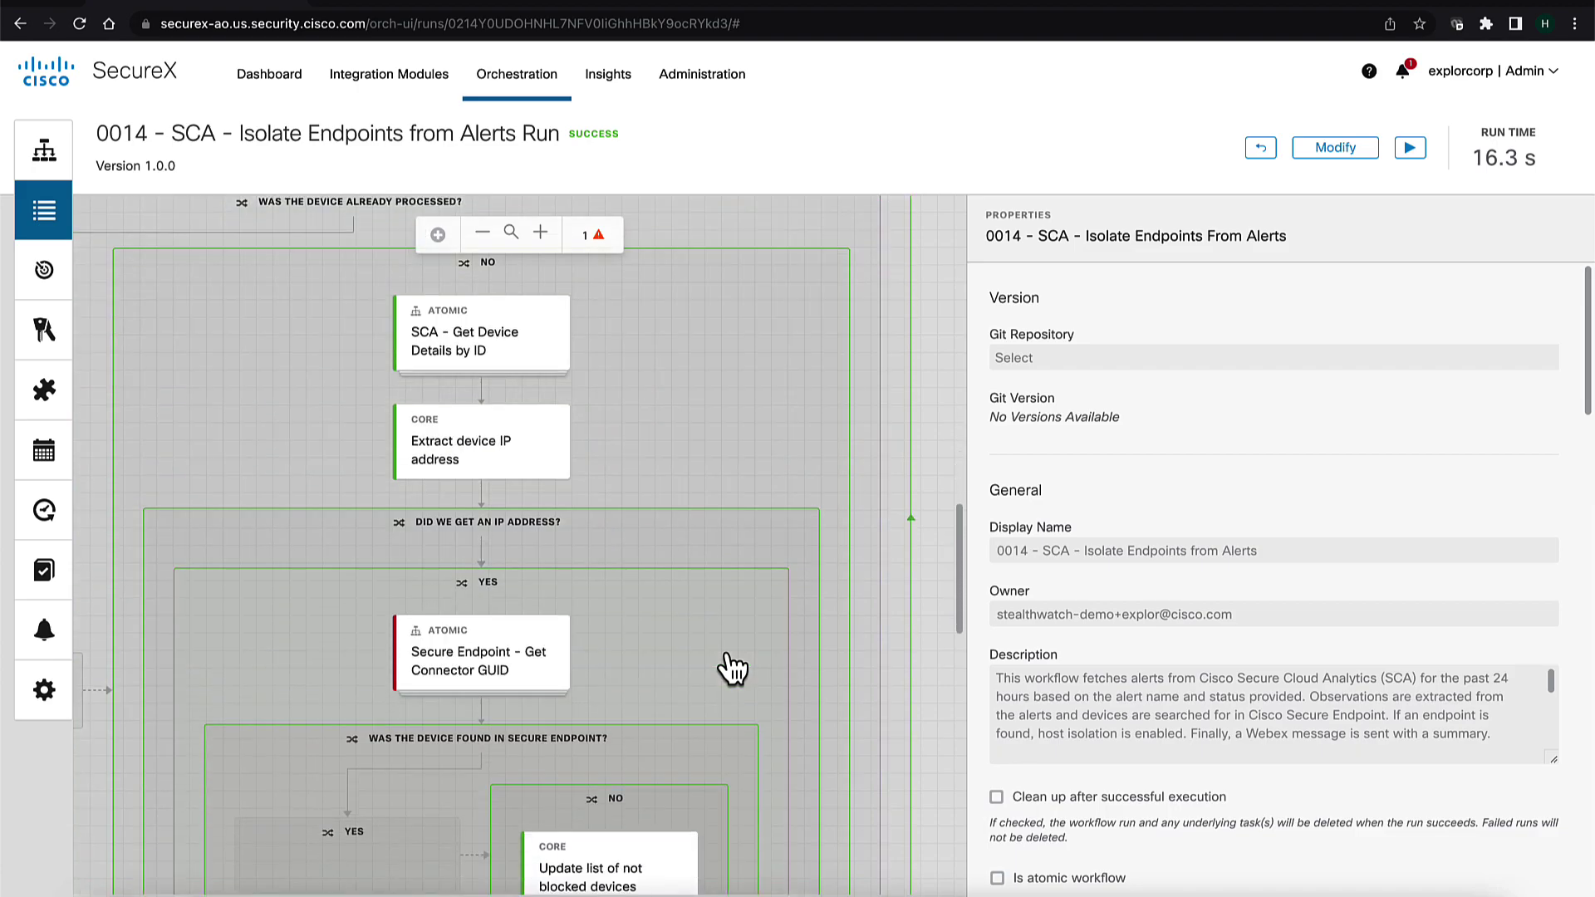
scroll(731, 669, down, 5)
scroll(729, 667, up, 1)
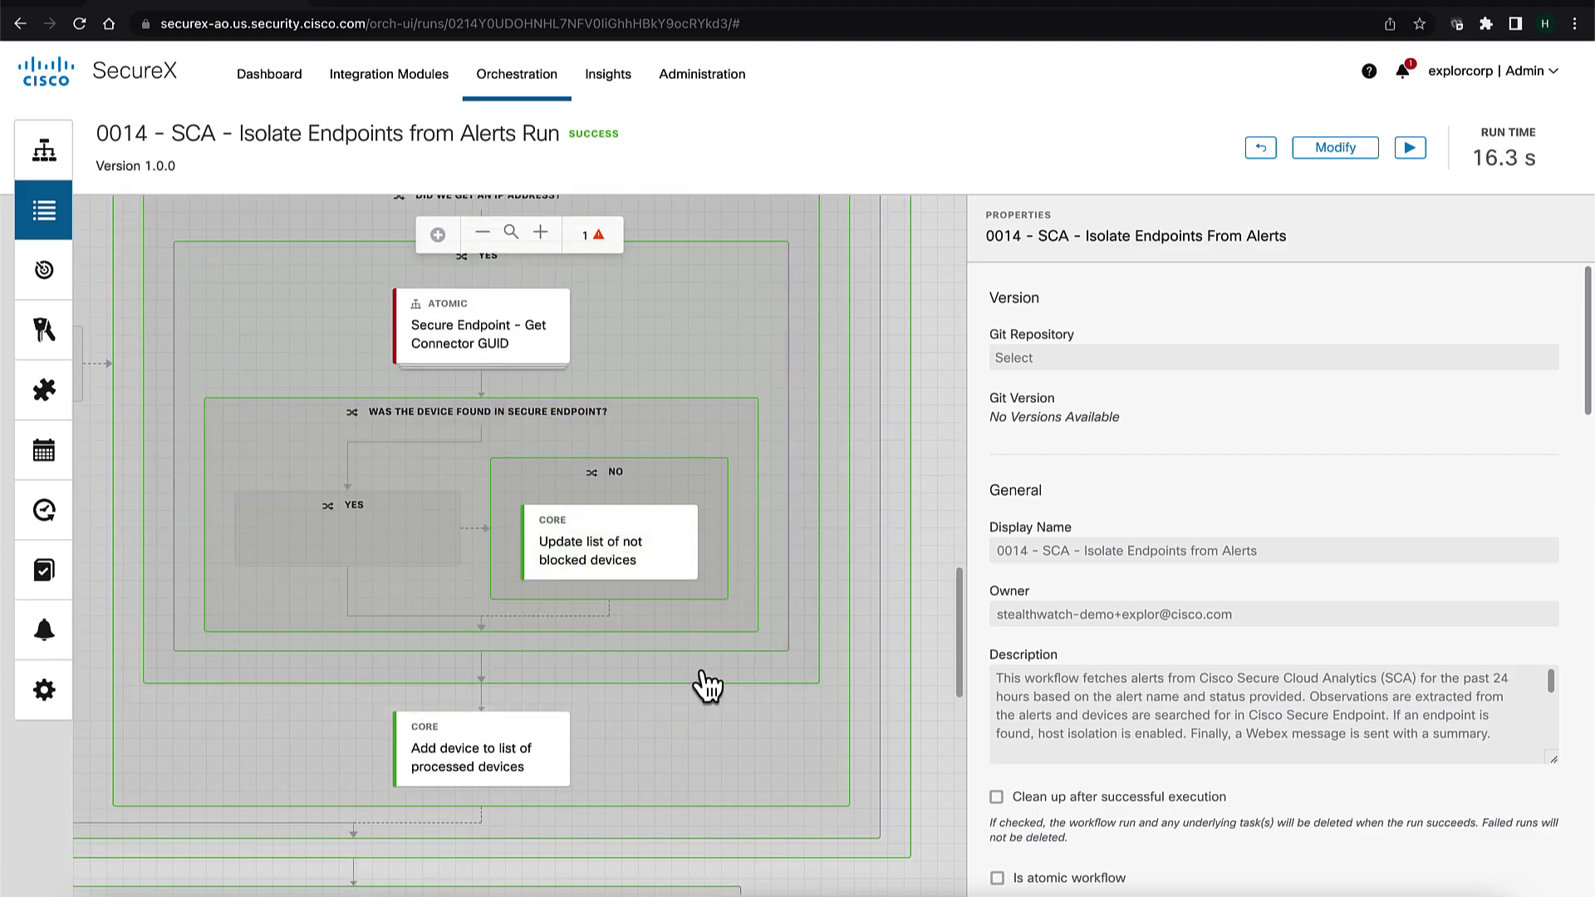
scroll(707, 686, down, 12)
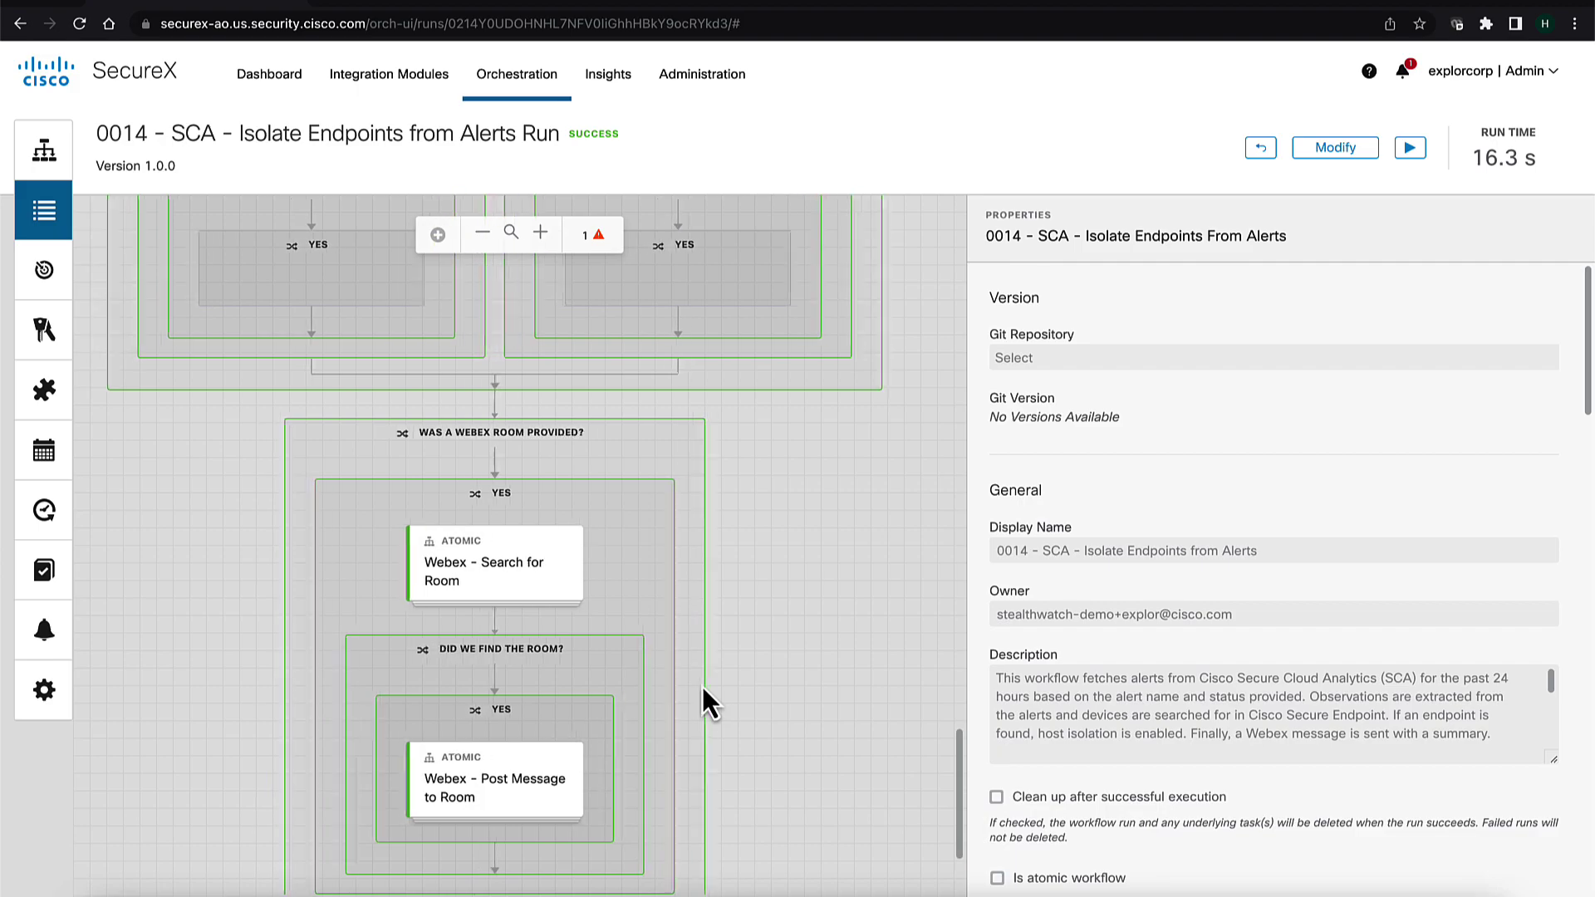
scroll(703, 688, down, 2)
scroll(702, 687, up, 15)
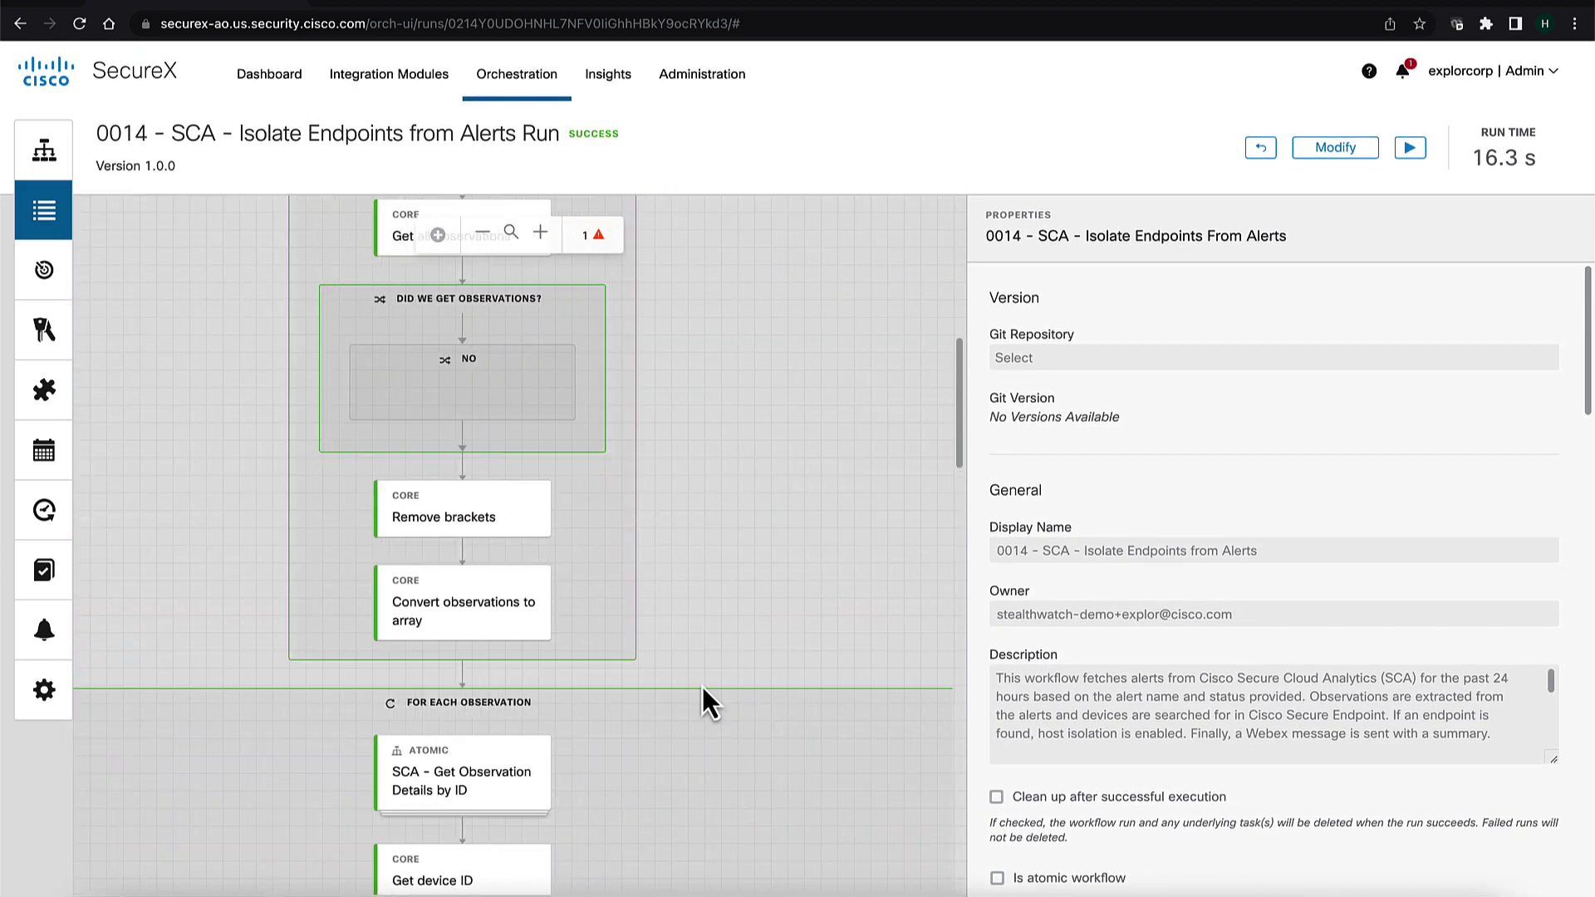
Show Iteration 2 of the For Each Observation loop and inspect its Secure Endpoint host isolation branch.
click(880, 706)
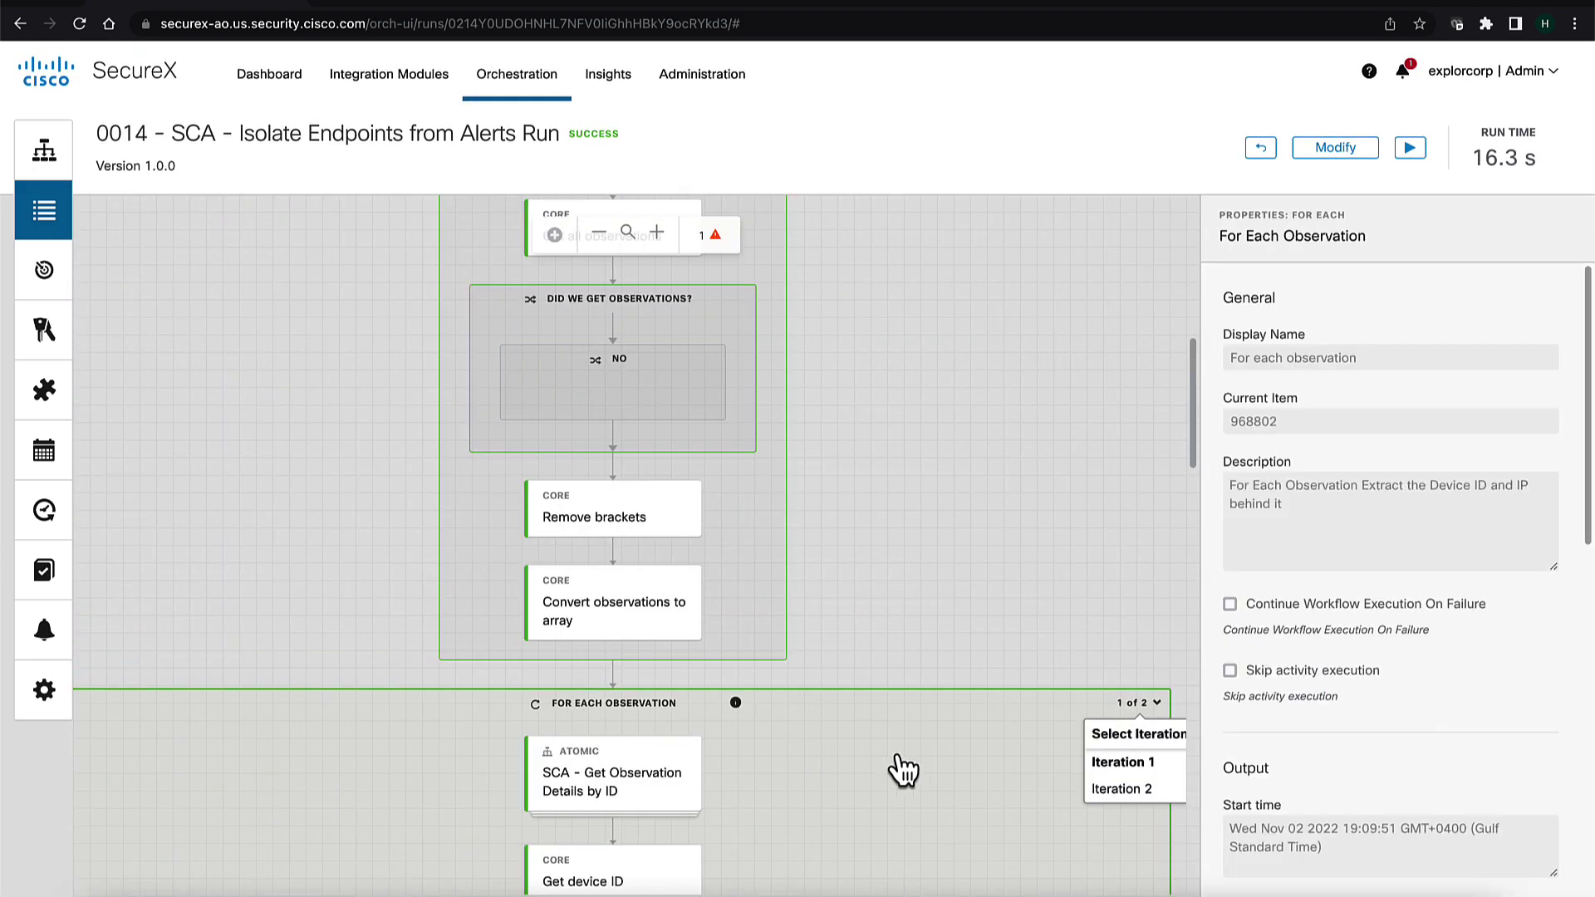
click(1125, 790)
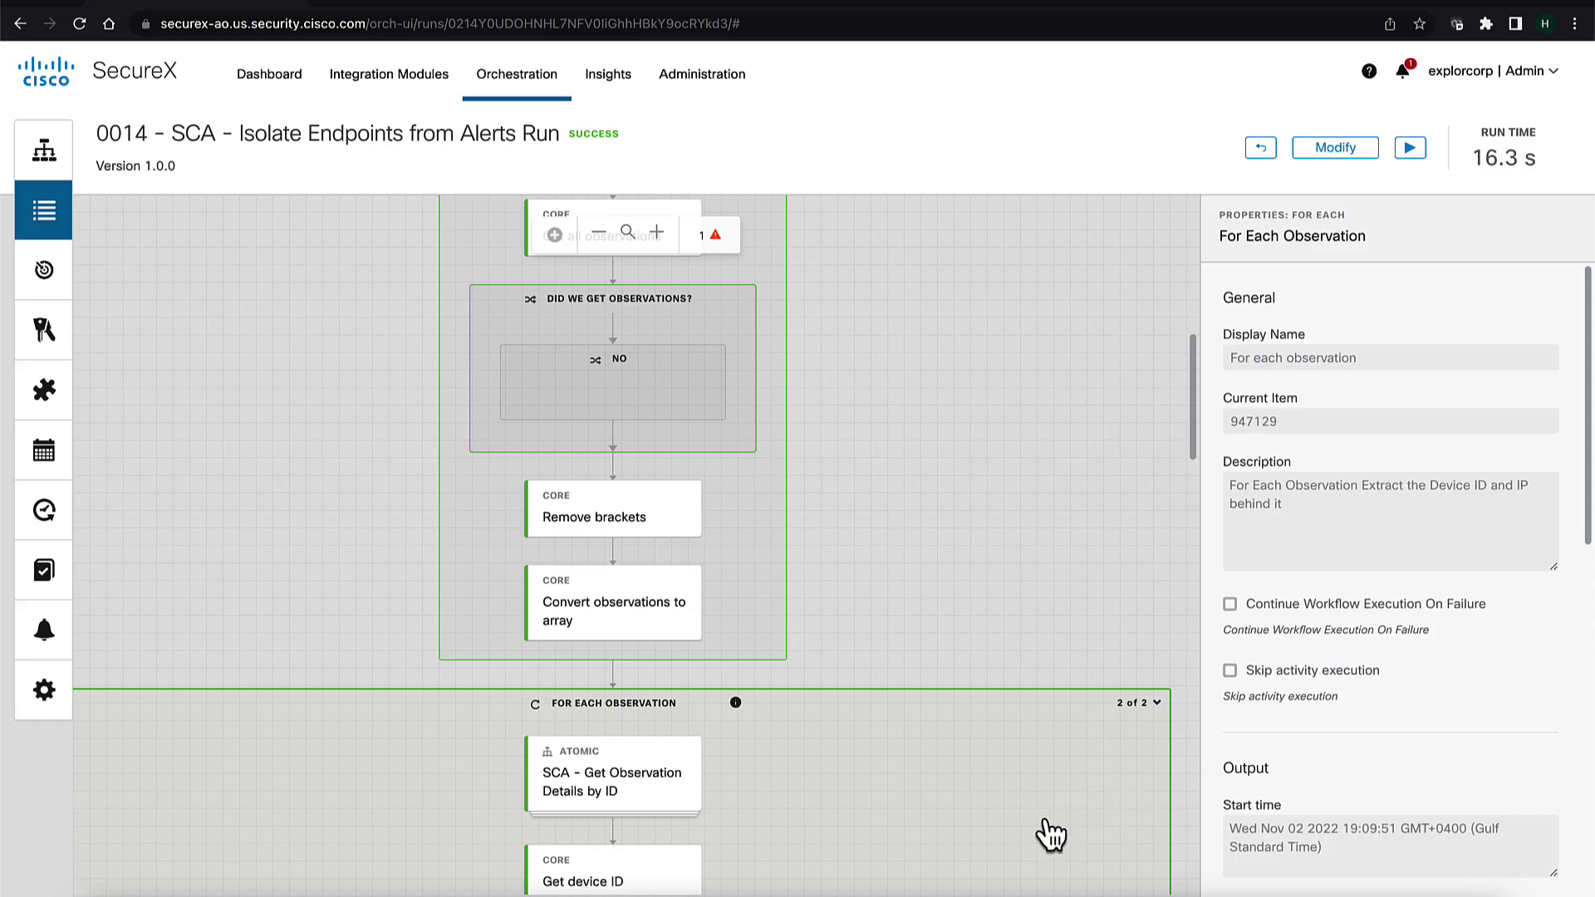
scroll(1051, 833, down, 10)
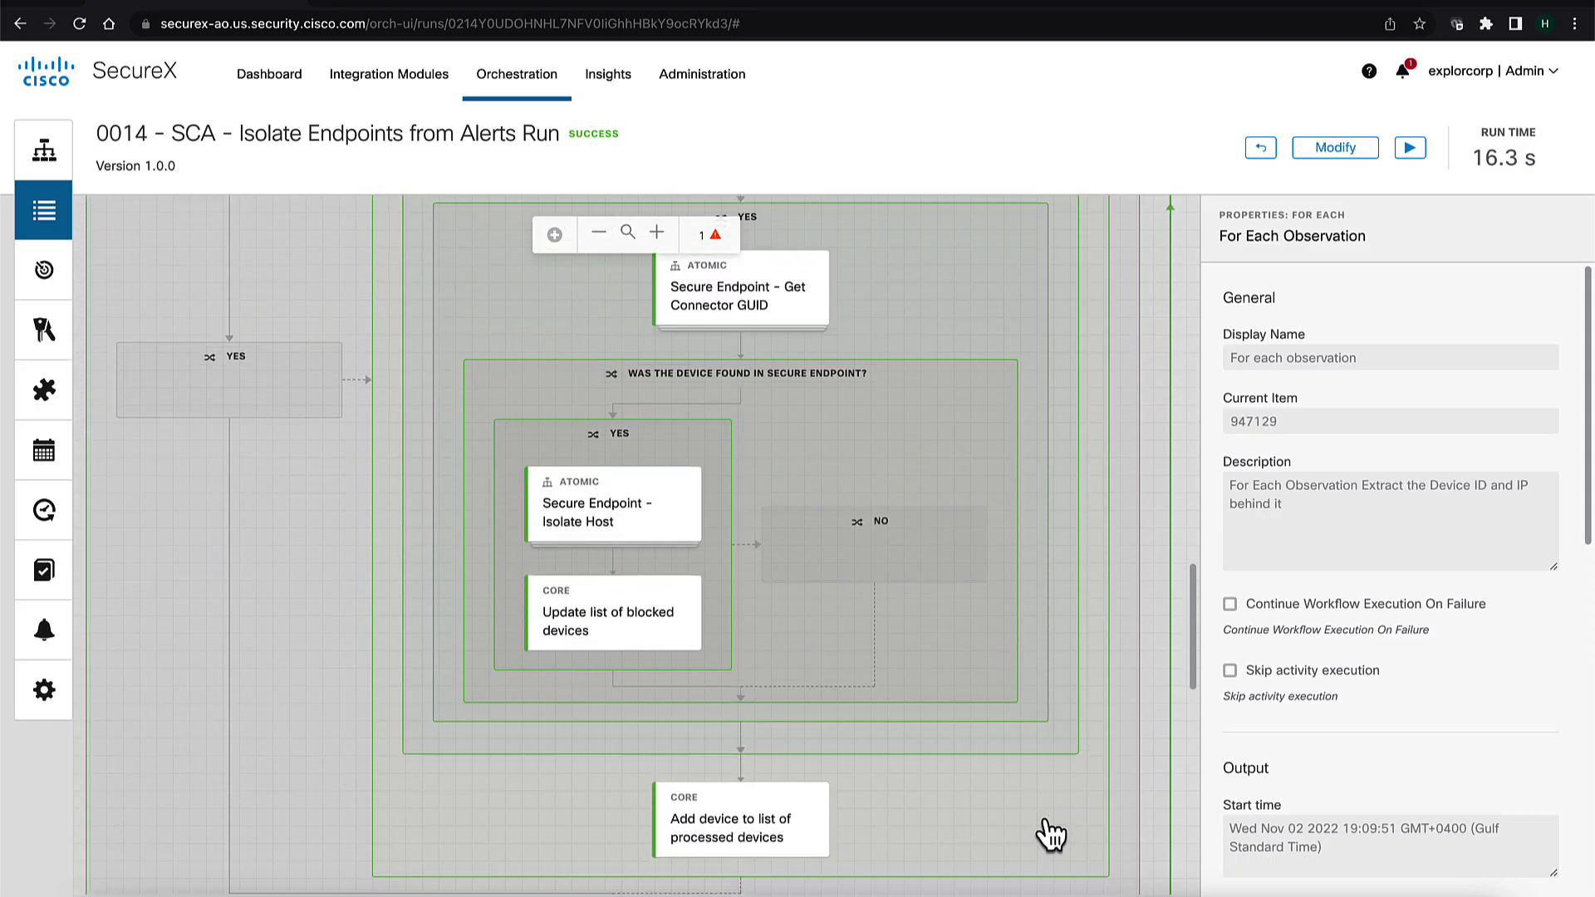
scroll(714, 465, up, 1)
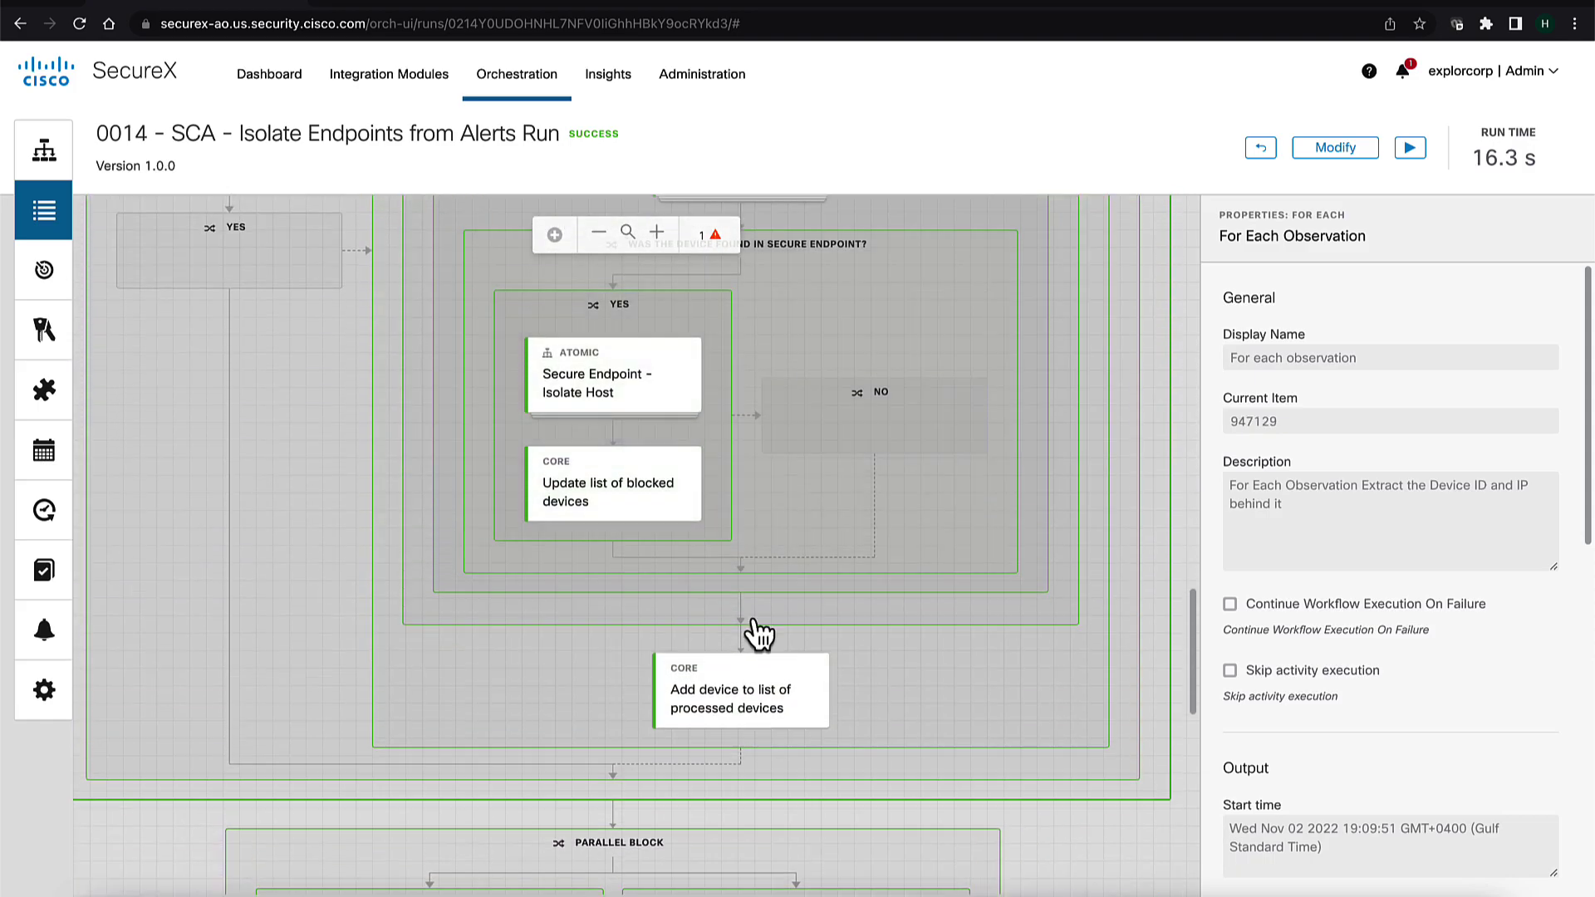
click(793, 714)
scroll(788, 706, down, 5)
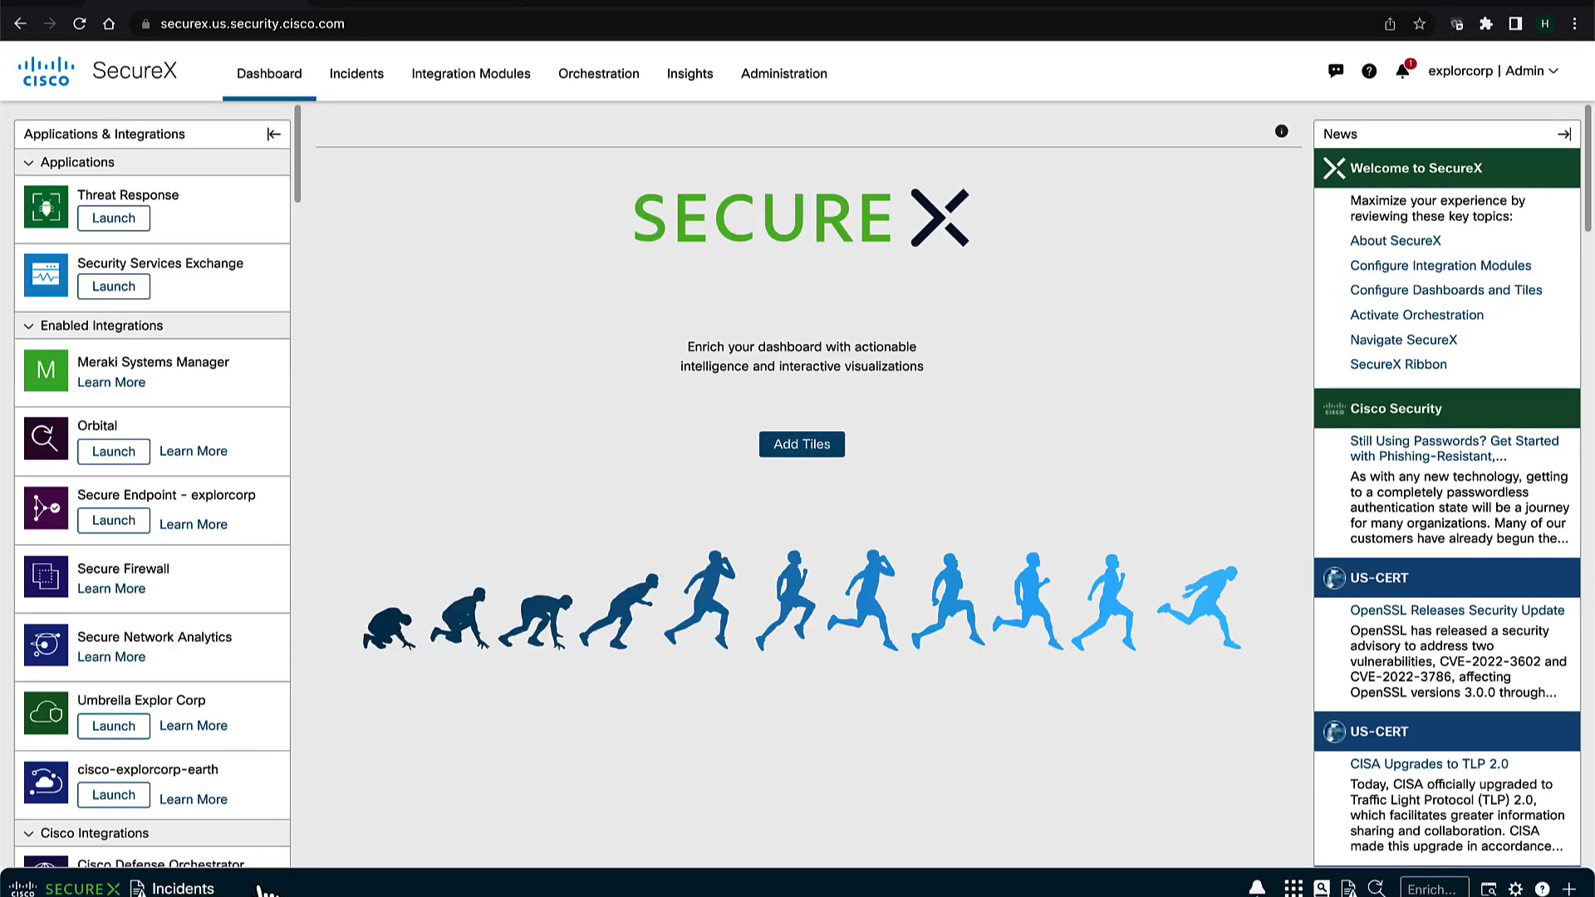
View the incidents in the SecureX ribbon and launch Secure Endpoint - explorcorp from its applications list.
click(264, 885)
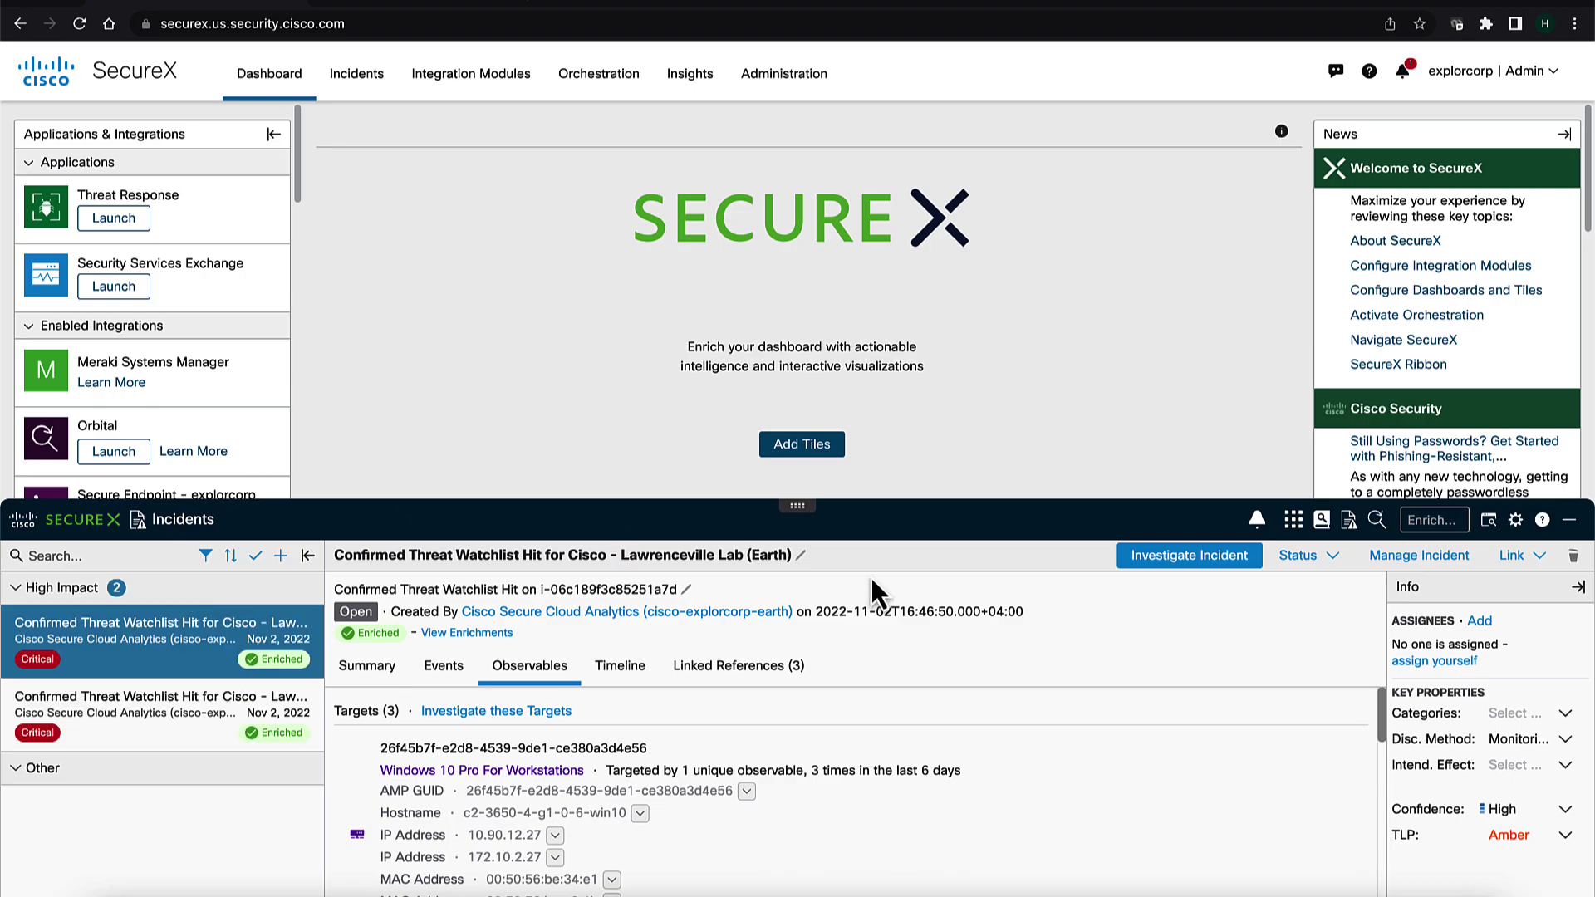
click(1296, 522)
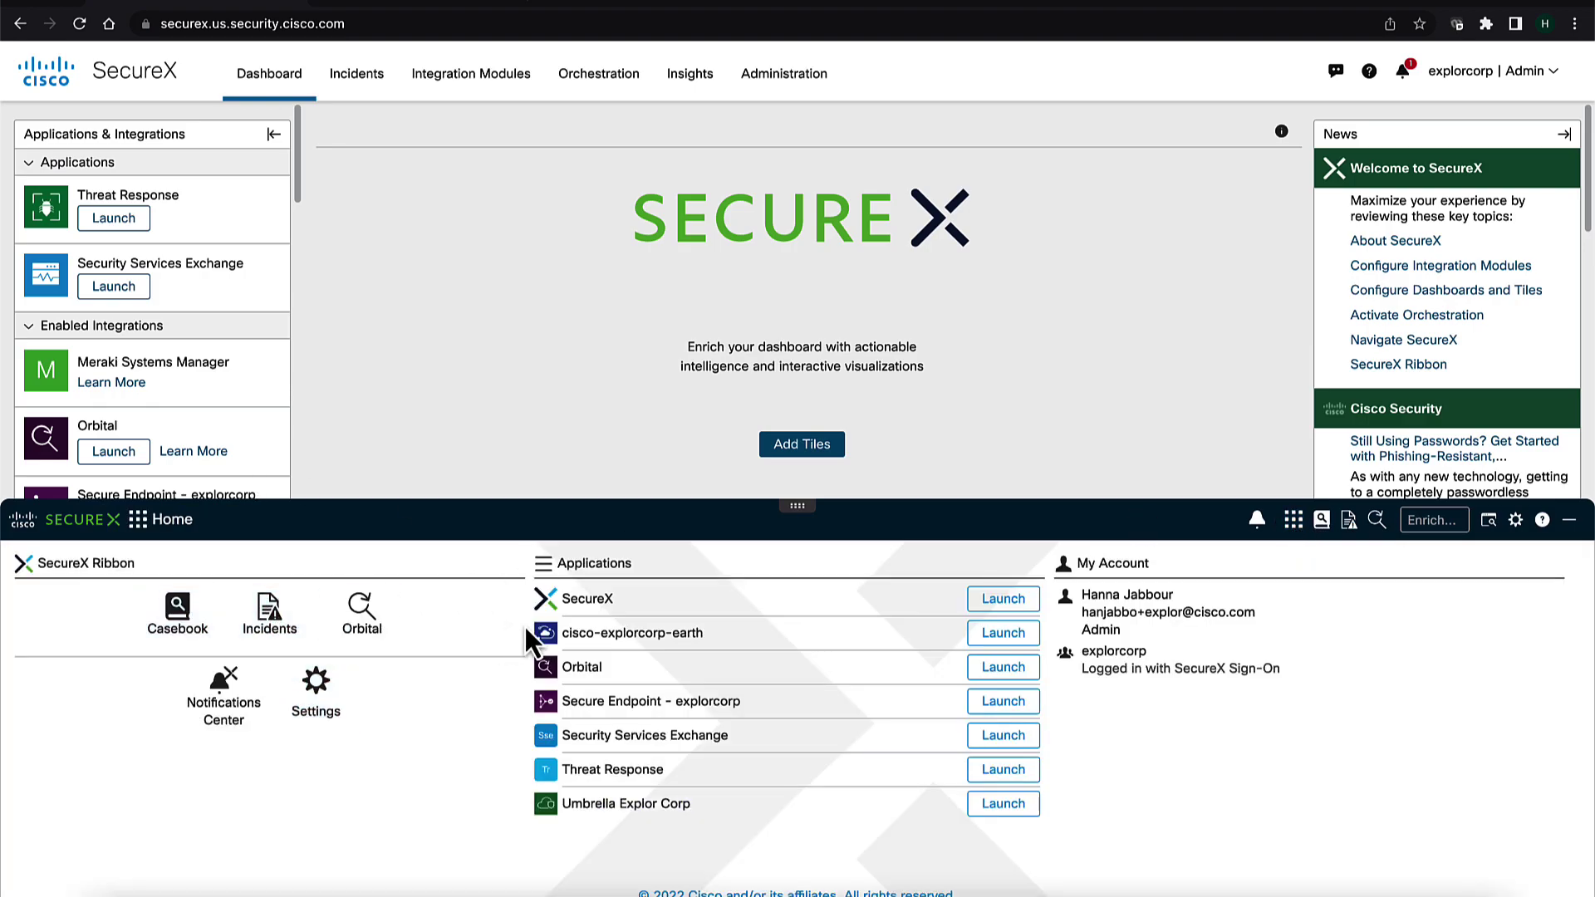
click(997, 708)
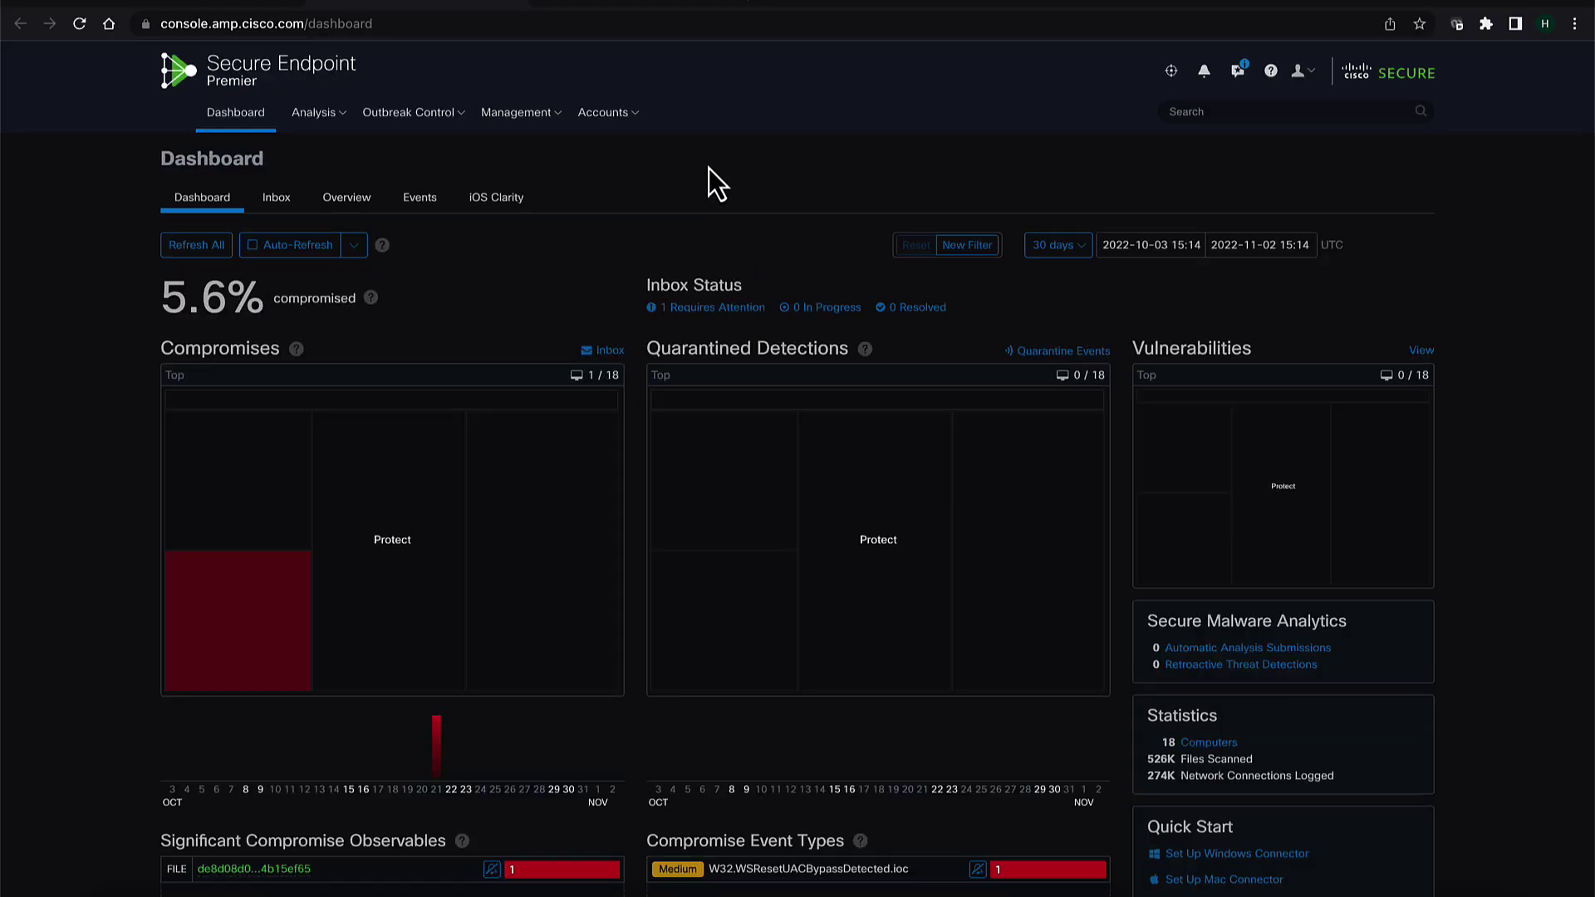
Open the list of managed computers and review the isolation history of c2-3650-4-g1-0-6-win10 in group Mars Clients.
click(524, 114)
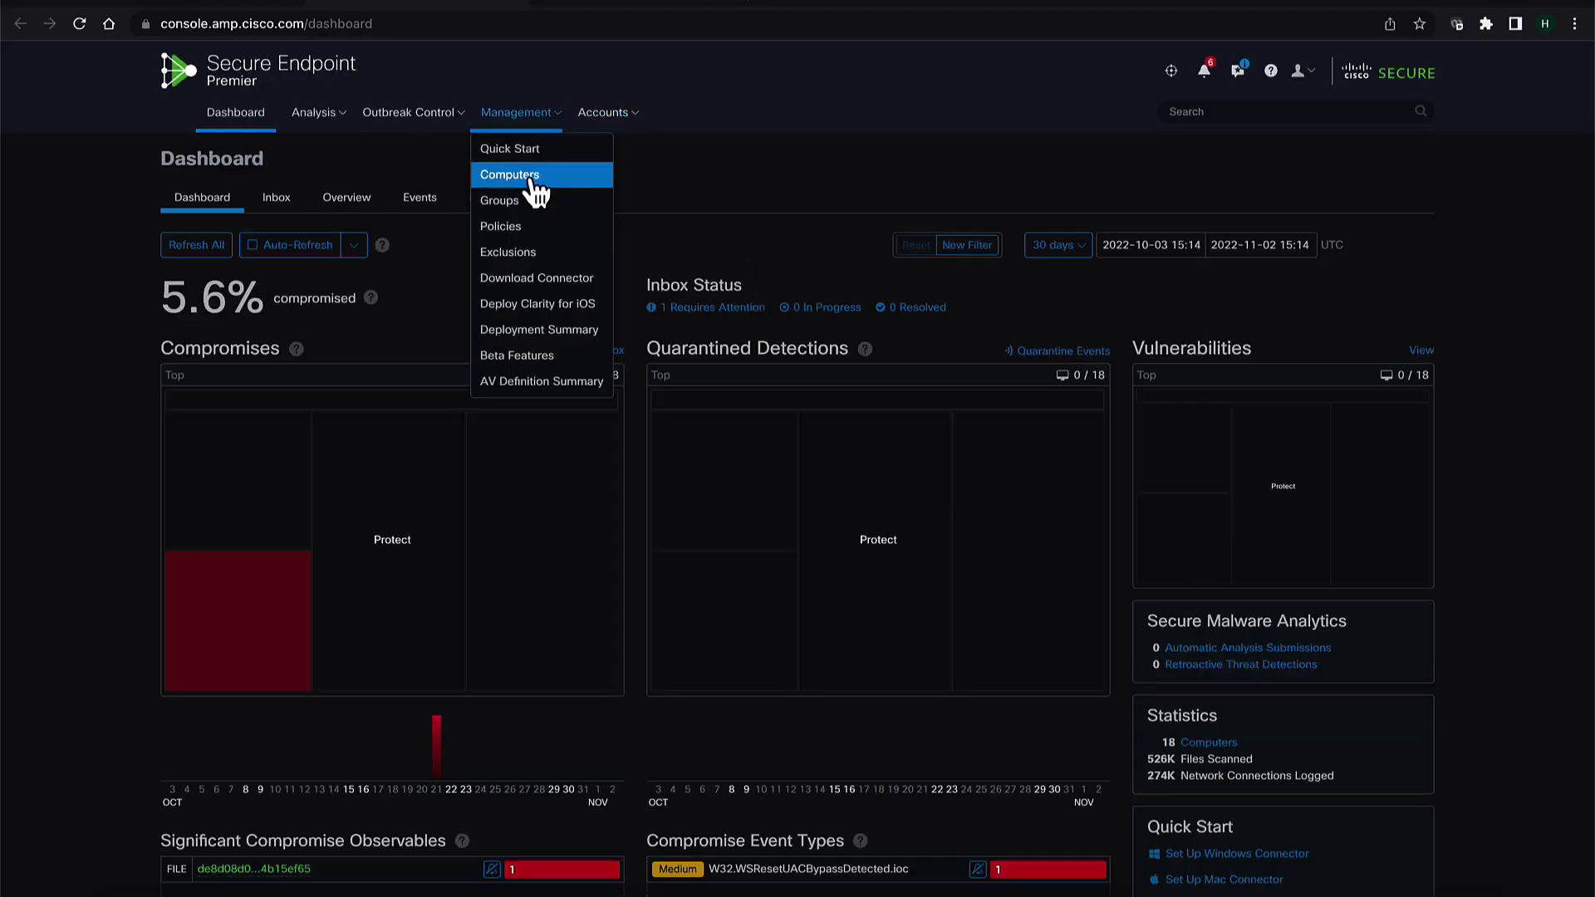
click(532, 177)
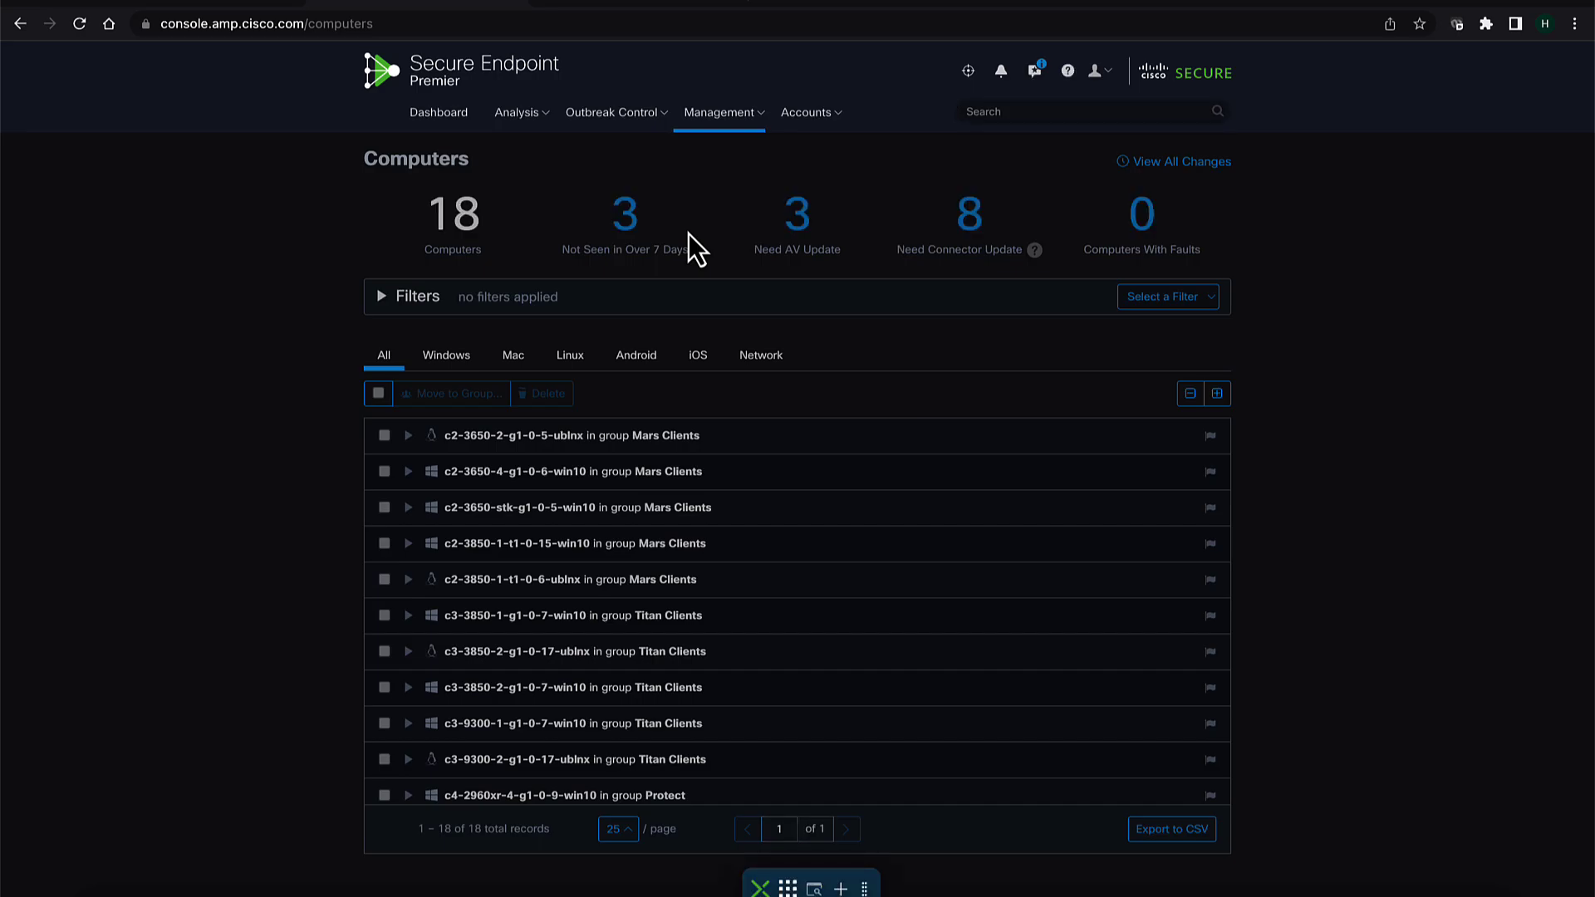
click(408, 472)
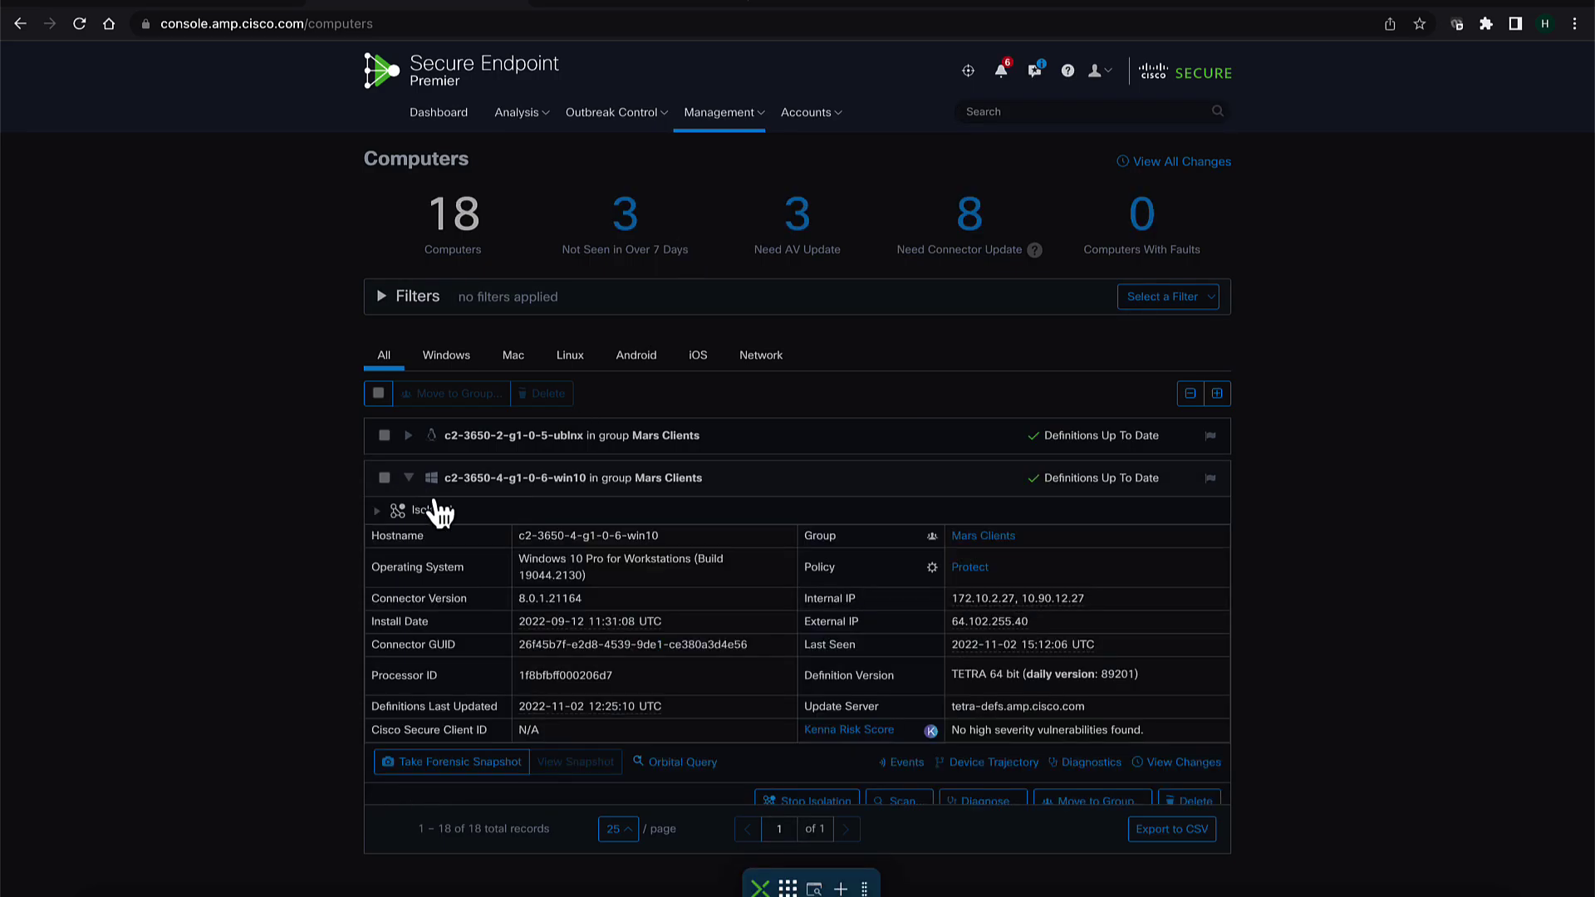
click(377, 512)
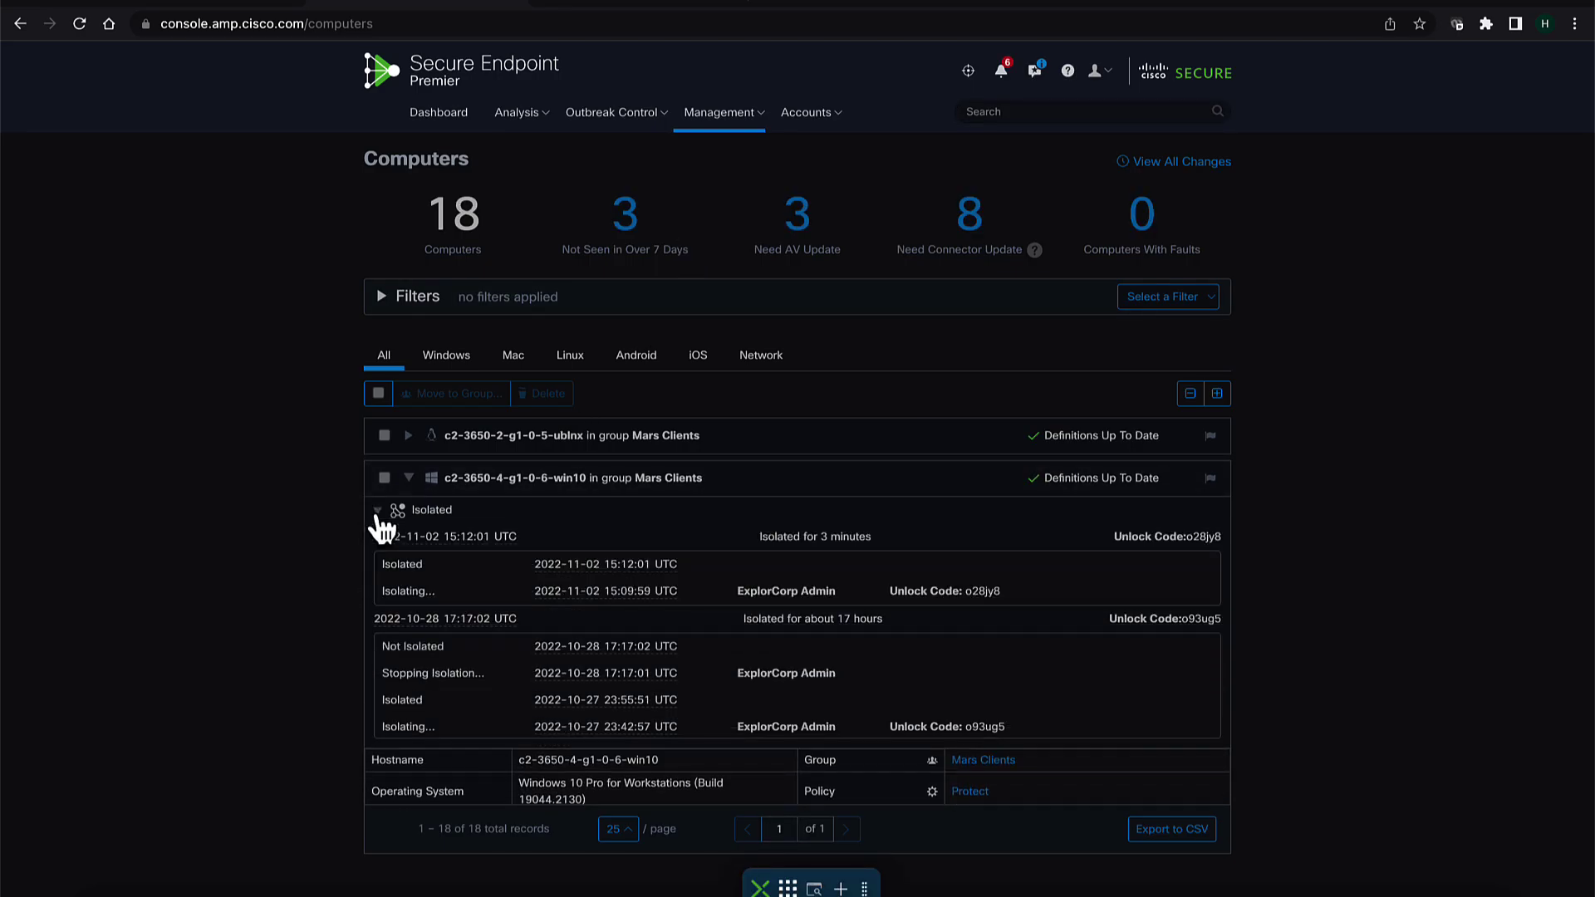
click(377, 510)
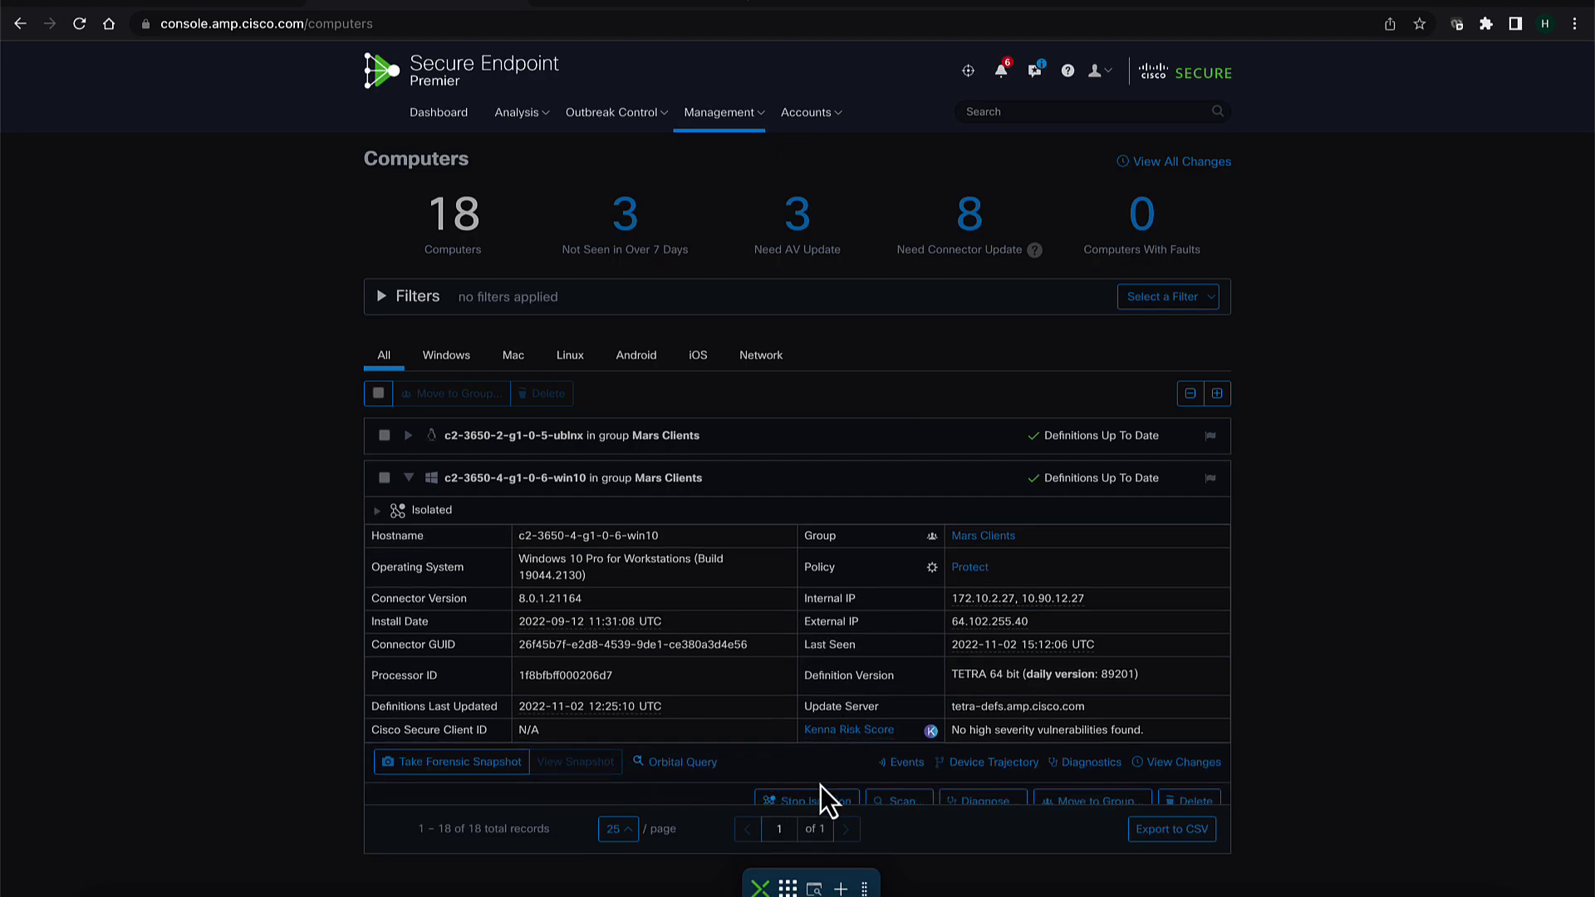
Stop the isolation of c2-3650-4-g1-0-6-win10 without a comment and check the endpoint's isolation status.
scroll(824, 764, down, 1)
click(824, 753)
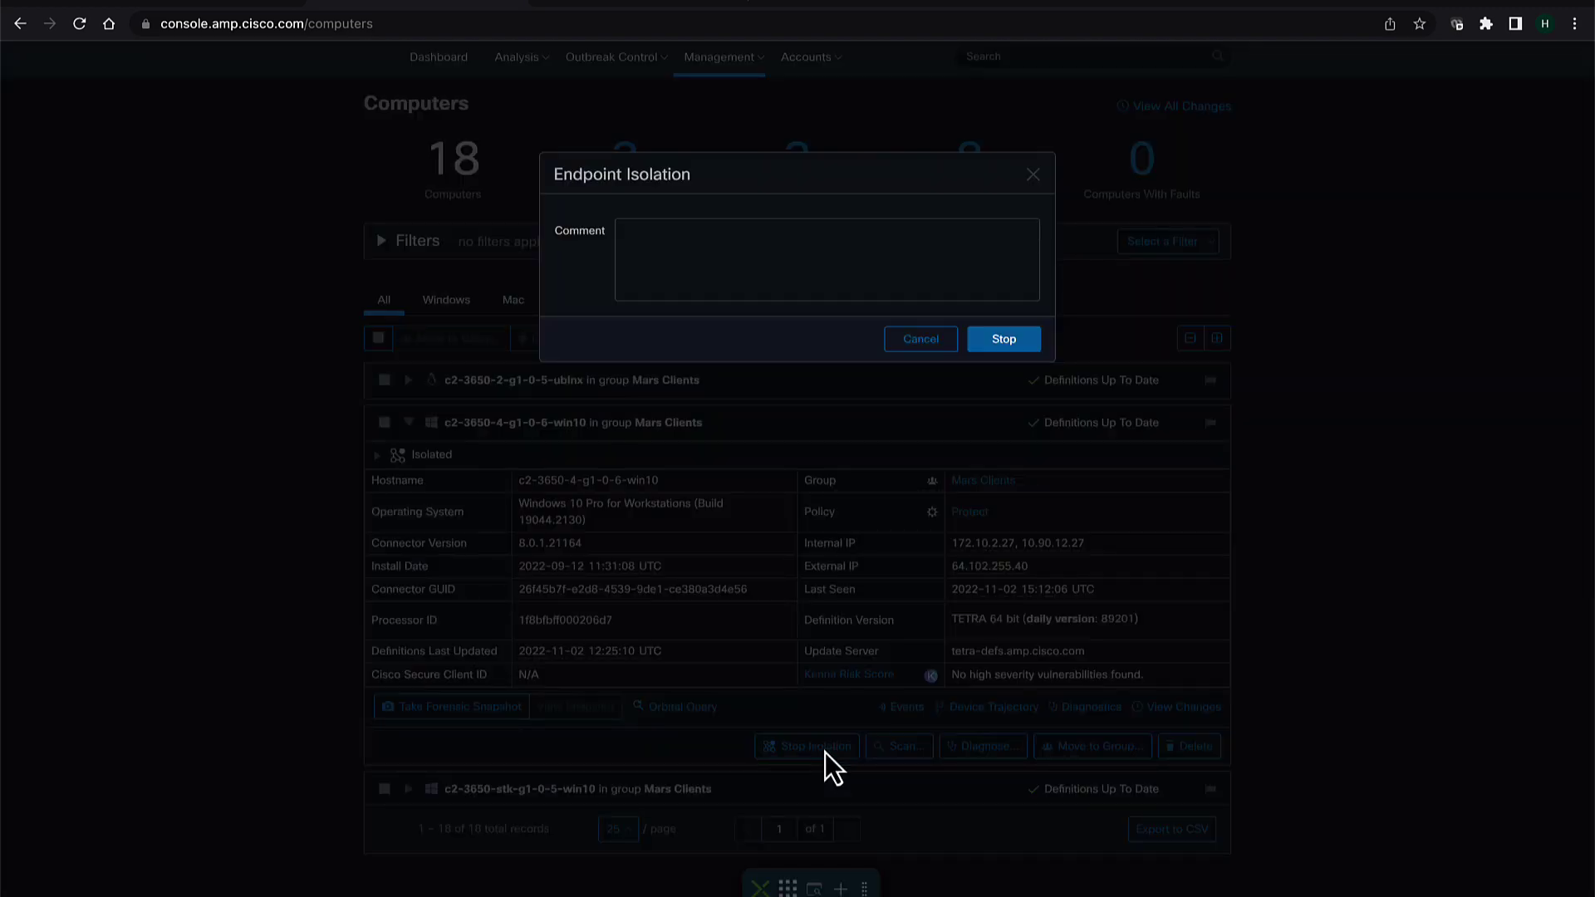
click(1009, 344)
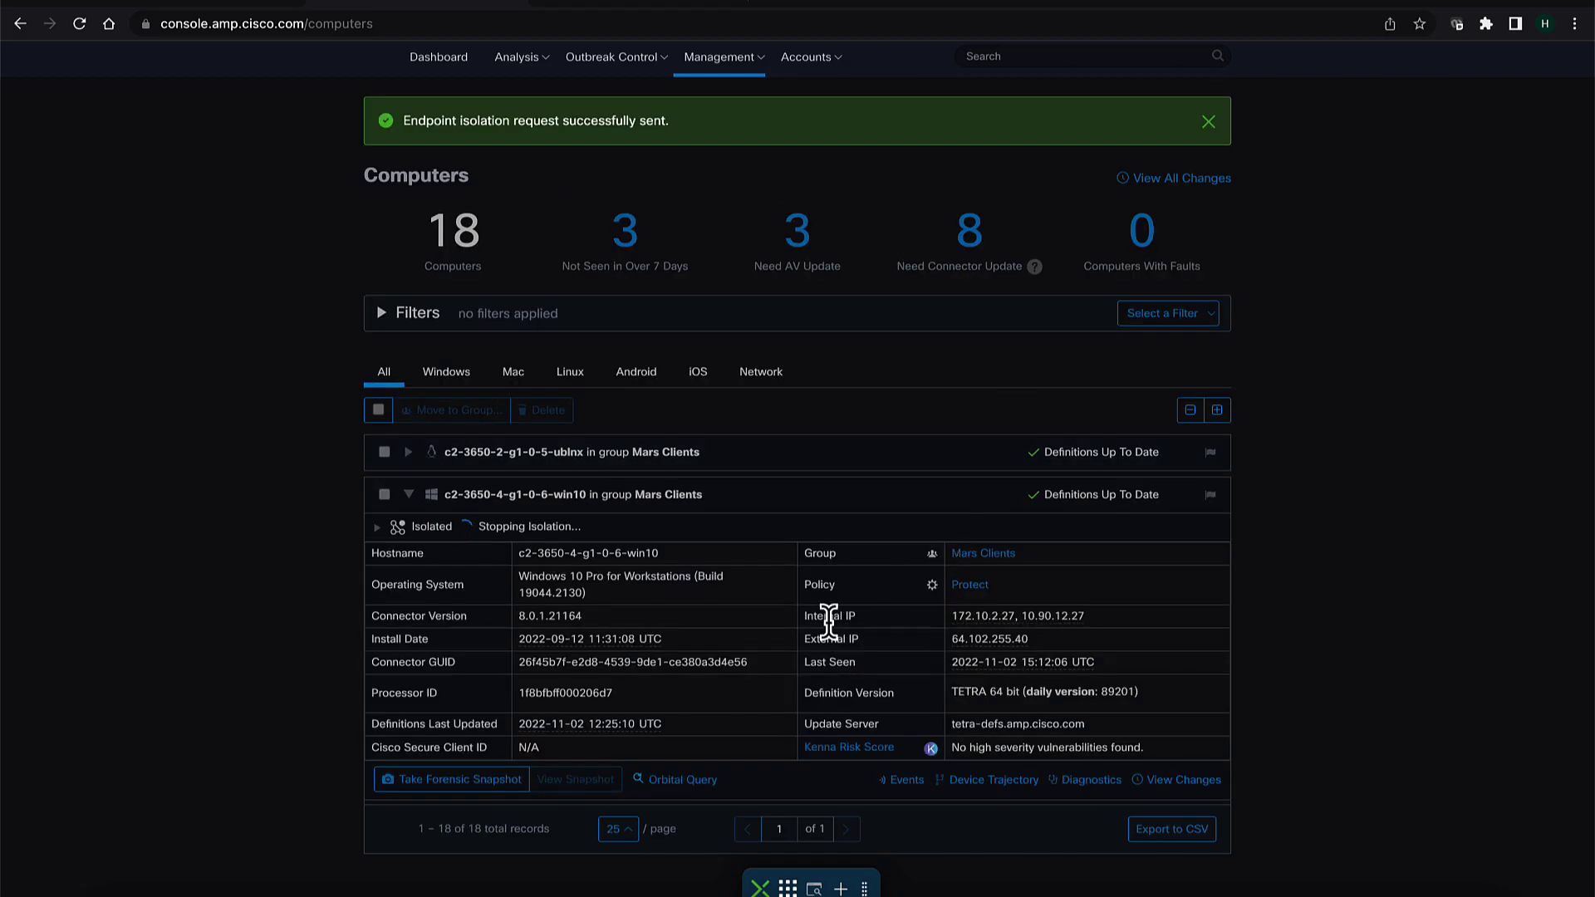
scroll(748, 626, down, 1)
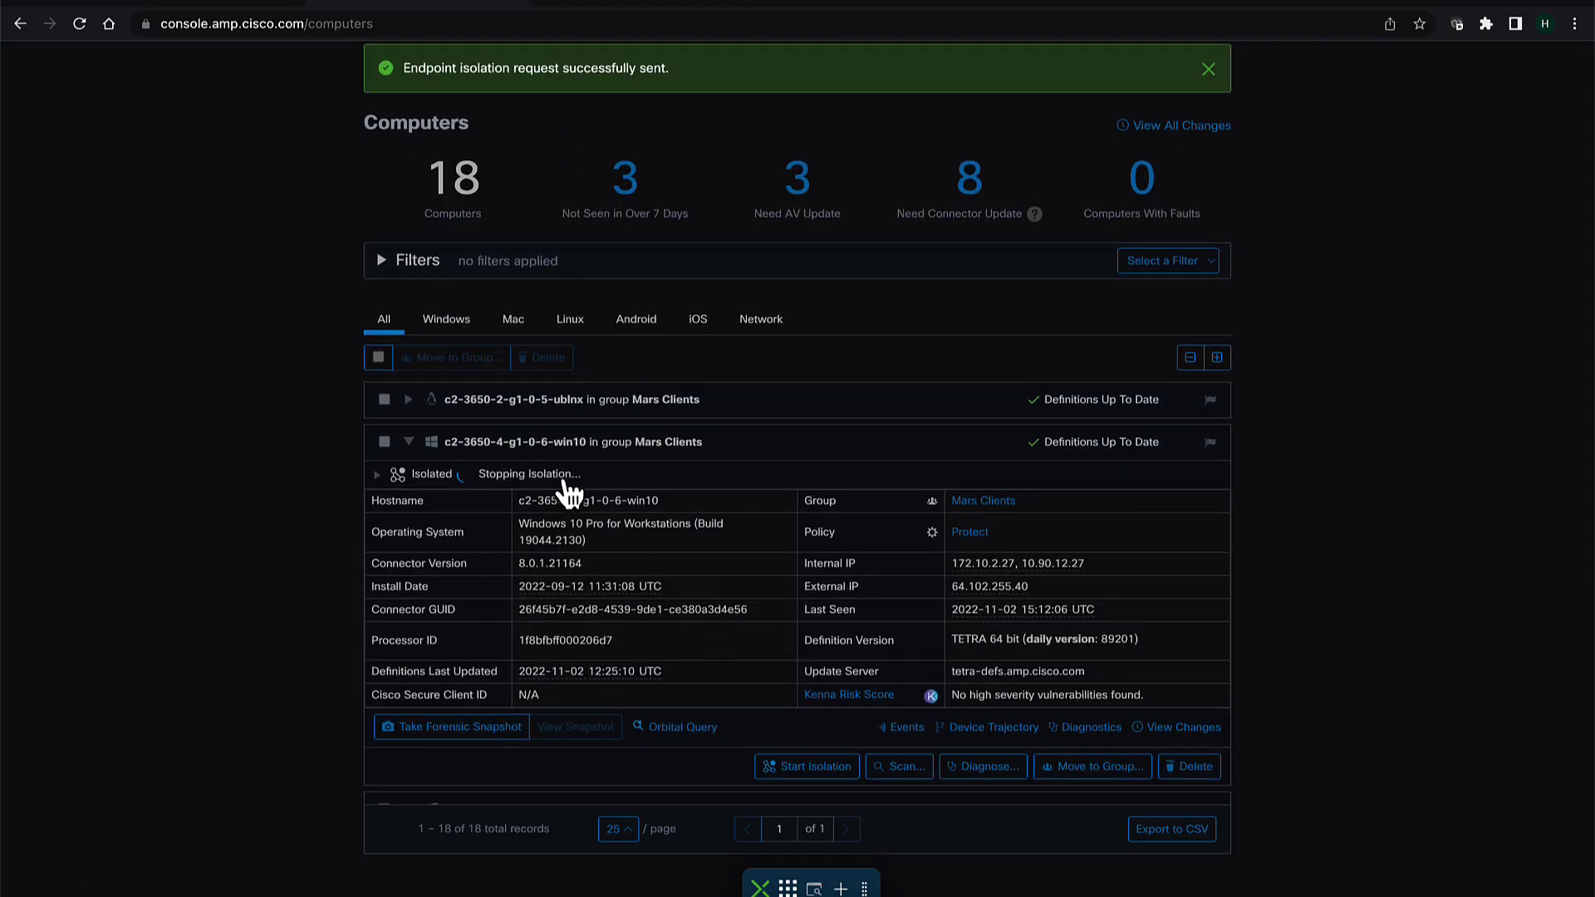
scroll(1315, 398, down, 2)
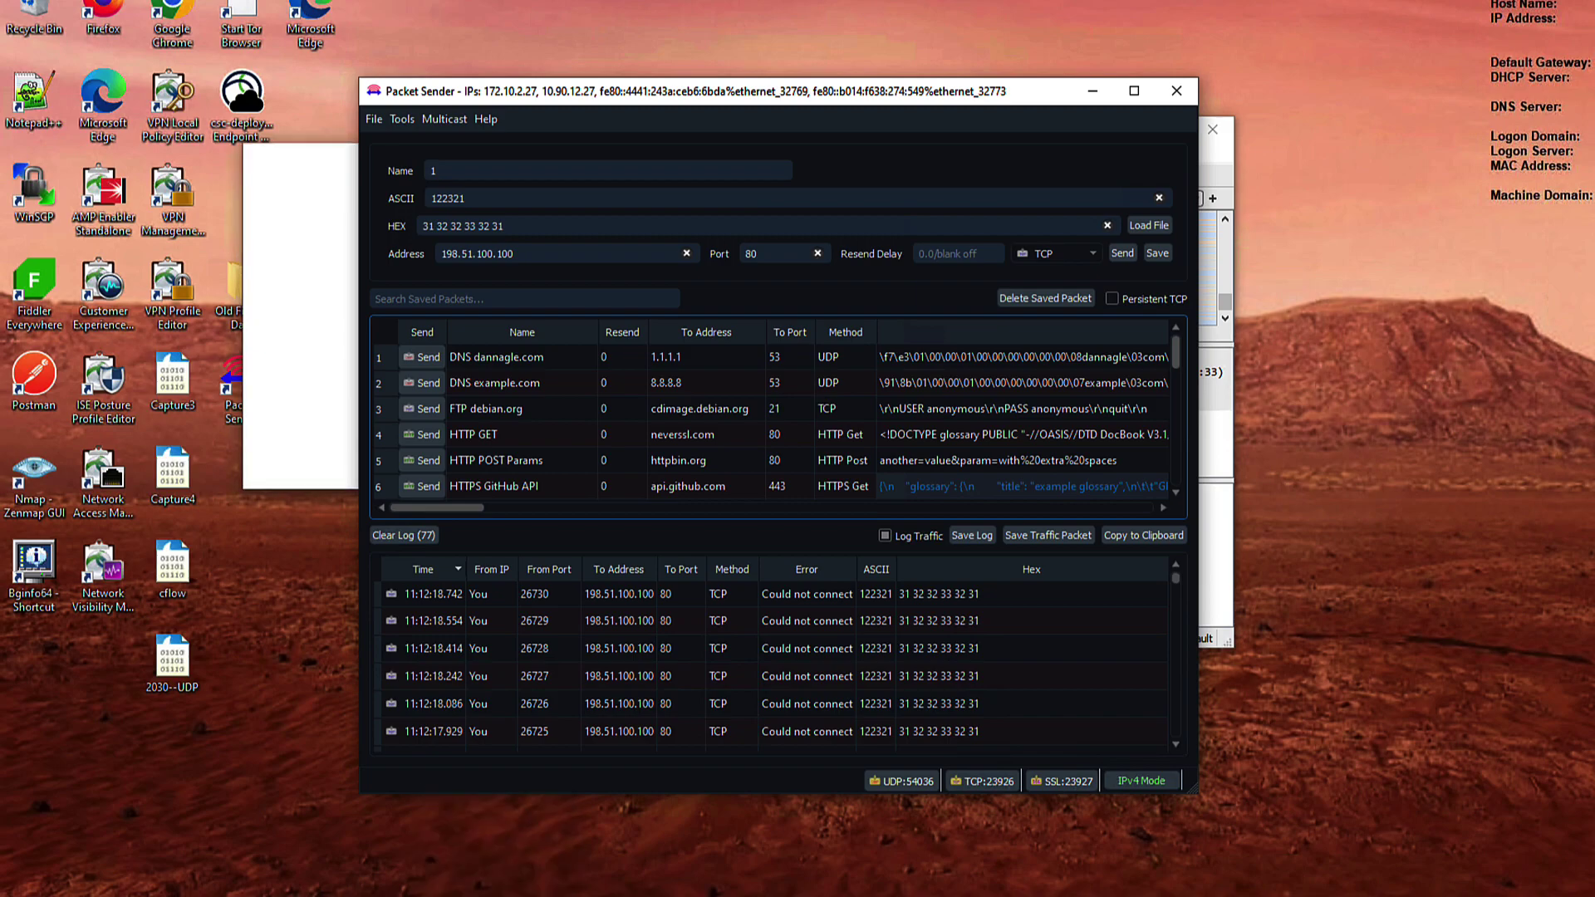
Switch to the endpoint's Command Prompt and check the continuous ping to 8.8.8.8 for restored connectivity.
click(359, 855)
click(637, 477)
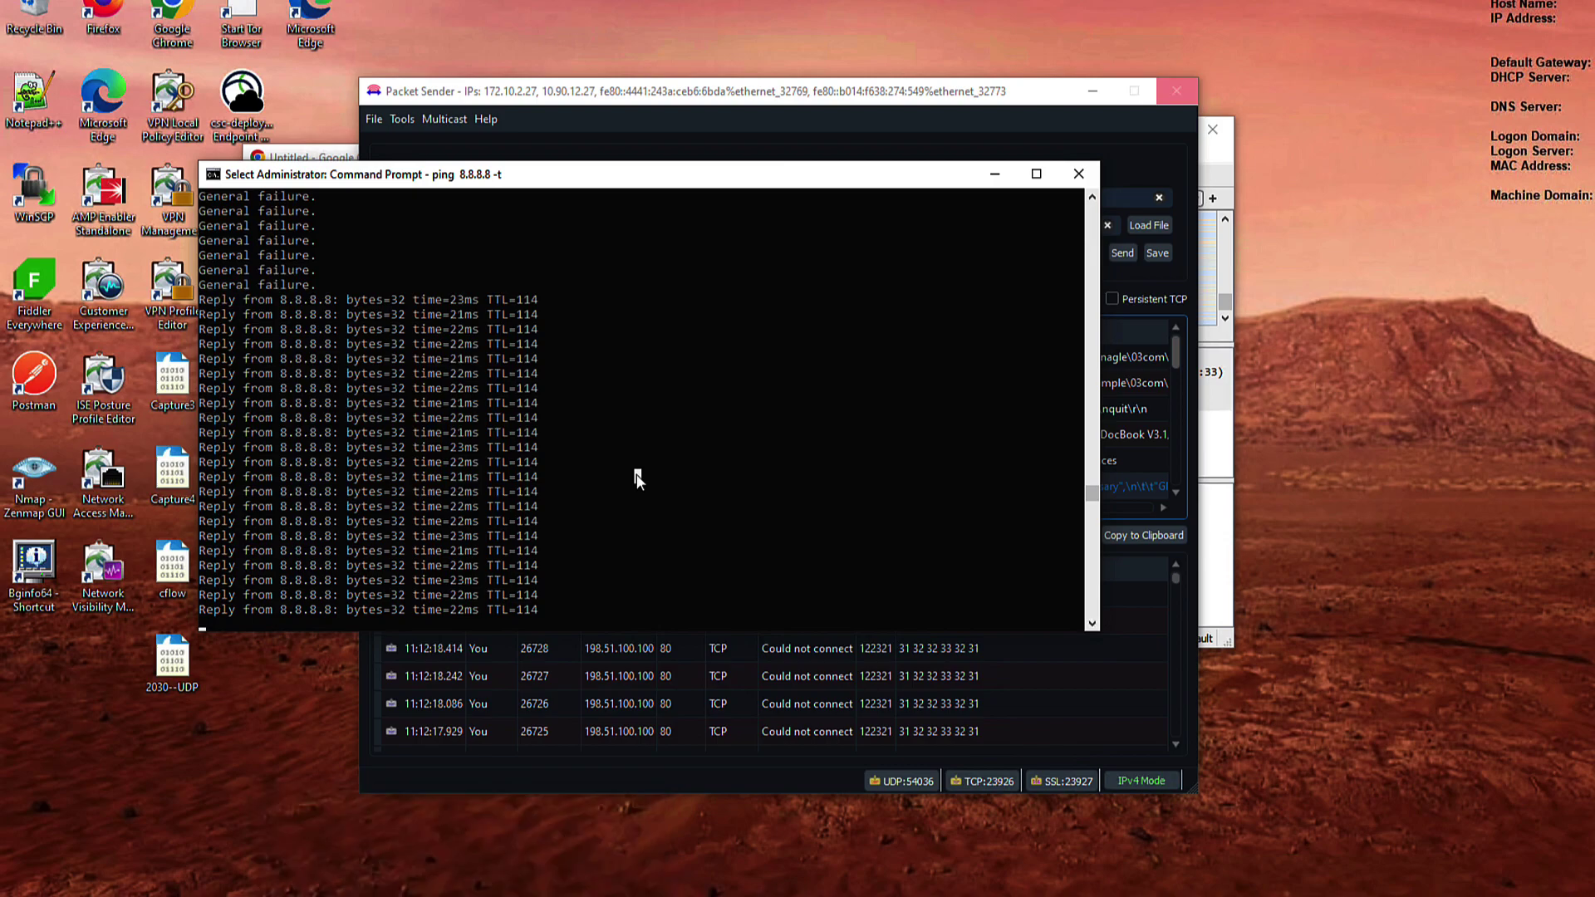